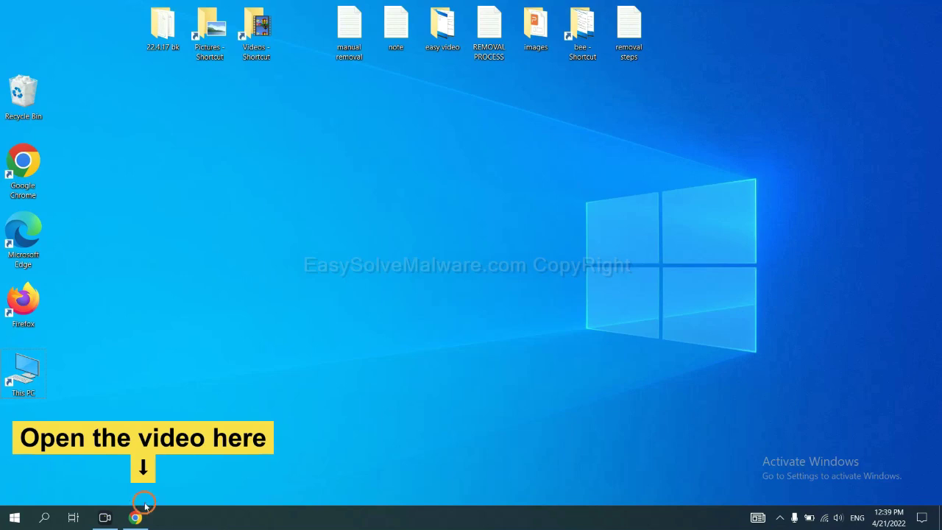
Open the removal guide linked in the YouTube video description and download SpyHunter for Windows from it
click(140, 518)
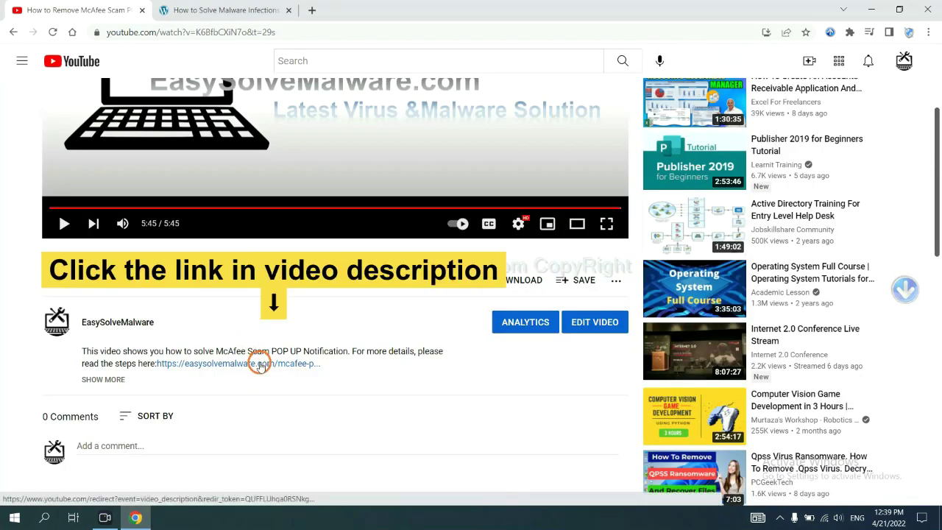
click(259, 365)
scroll(931, 249, down, 3)
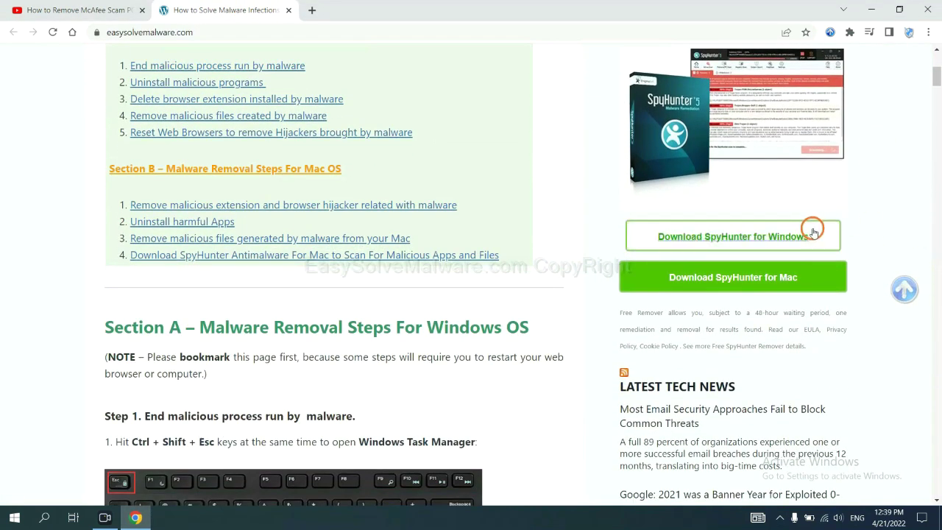
click(799, 234)
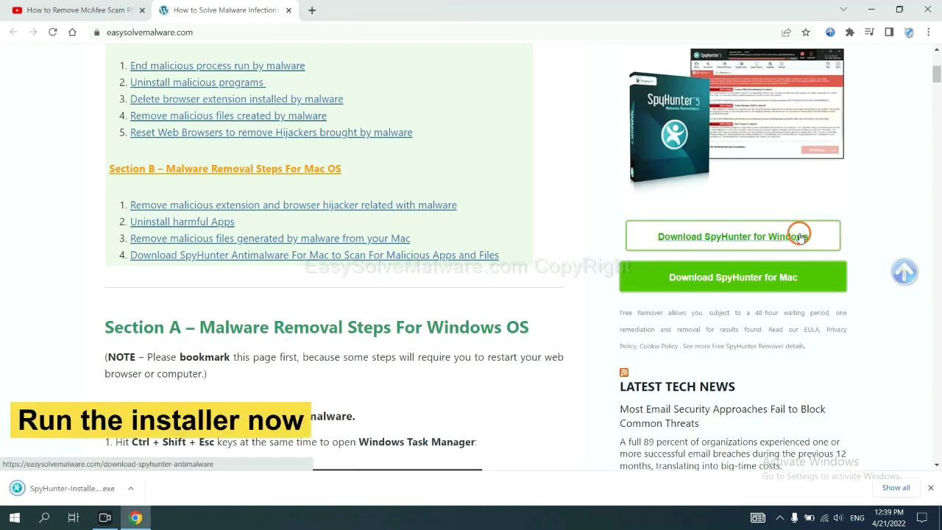
Run the downloaded SpyHunter installer in English, accept the EULA and Privacy Policy, and complete the installation
click(55, 488)
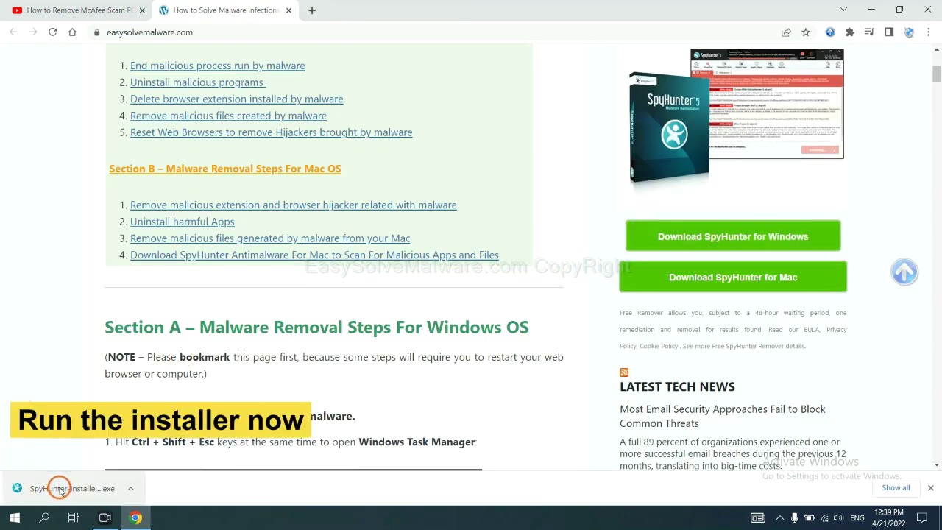
click(59, 488)
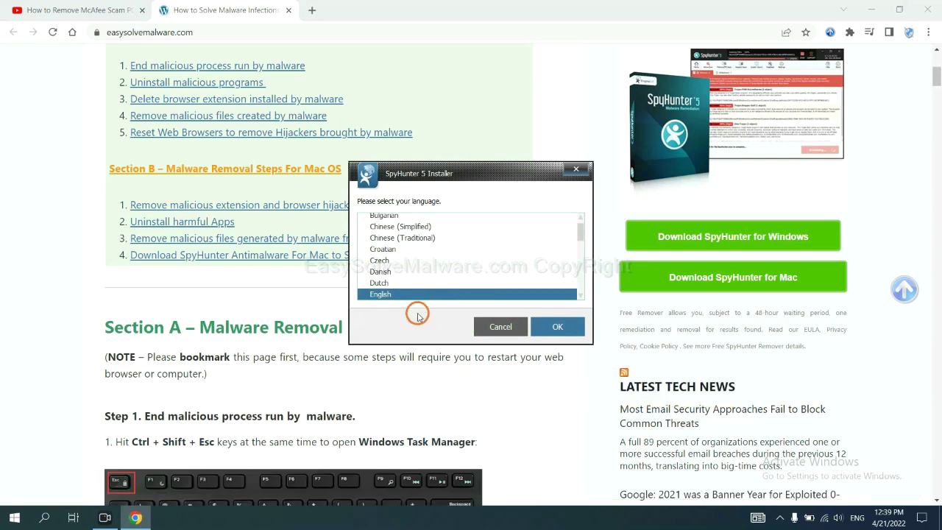
click(537, 317)
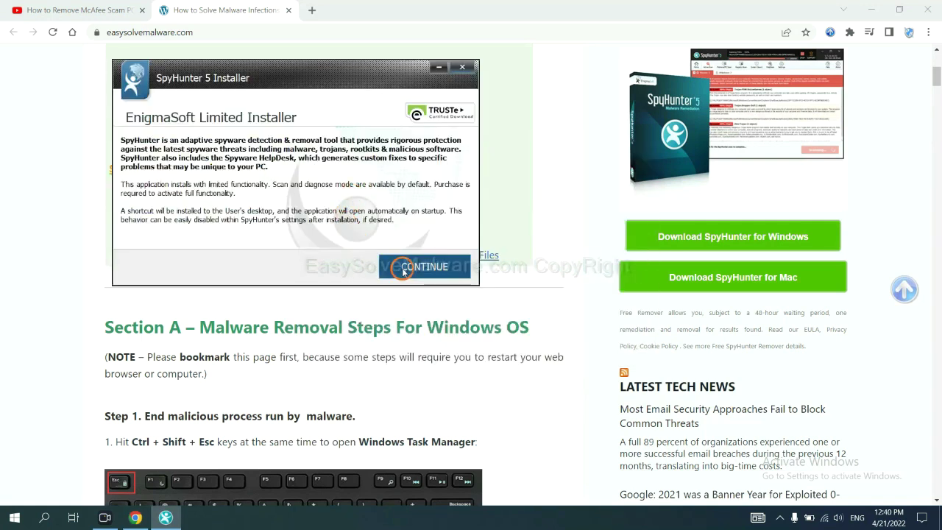
click(402, 270)
click(303, 236)
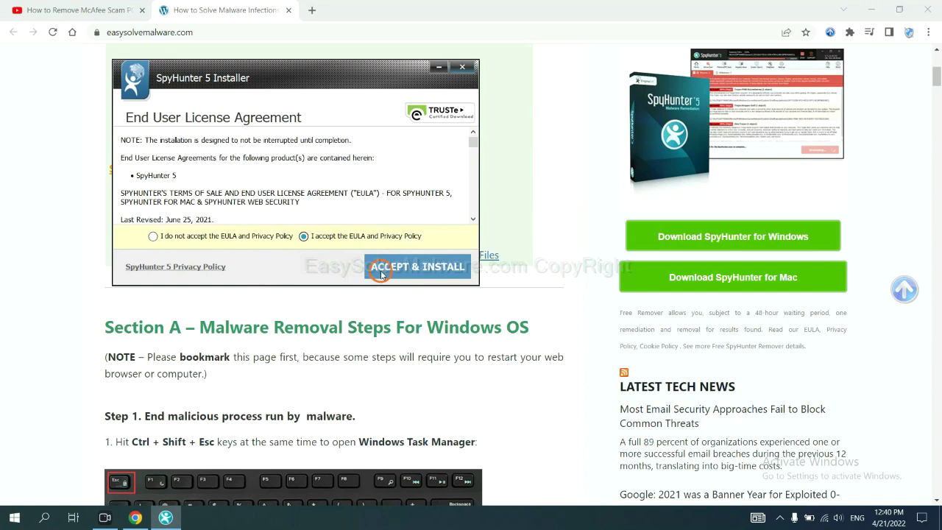
click(380, 271)
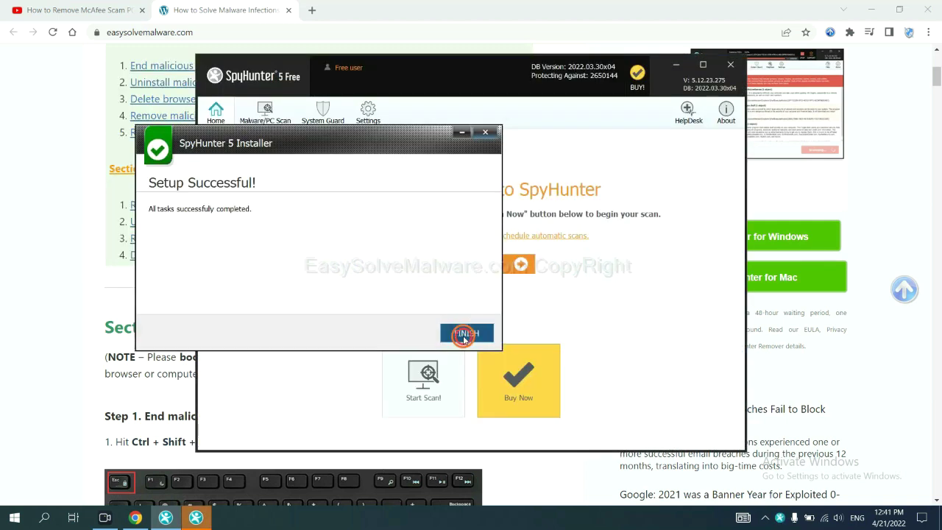
click(463, 331)
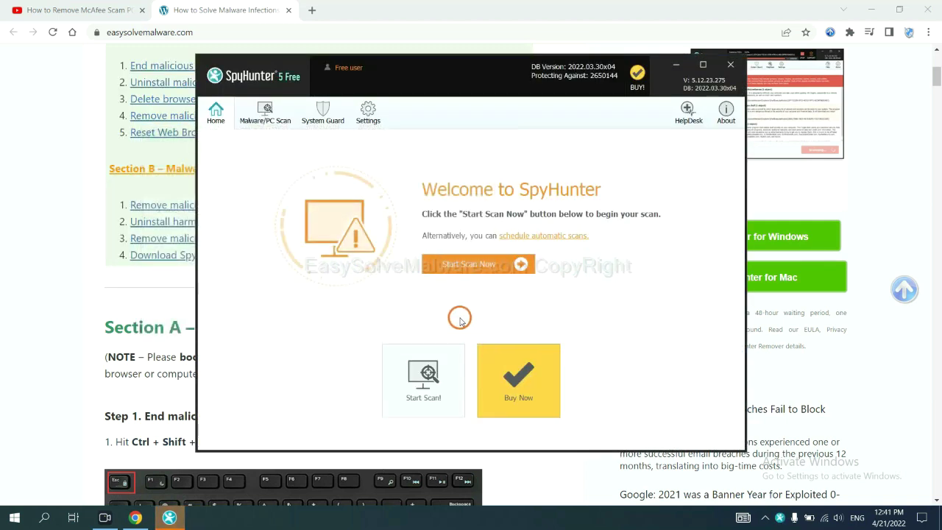
Start a SpyHunter scan and proceed past the unknown objects list, leaving remove360.bat set to Disable
click(464, 269)
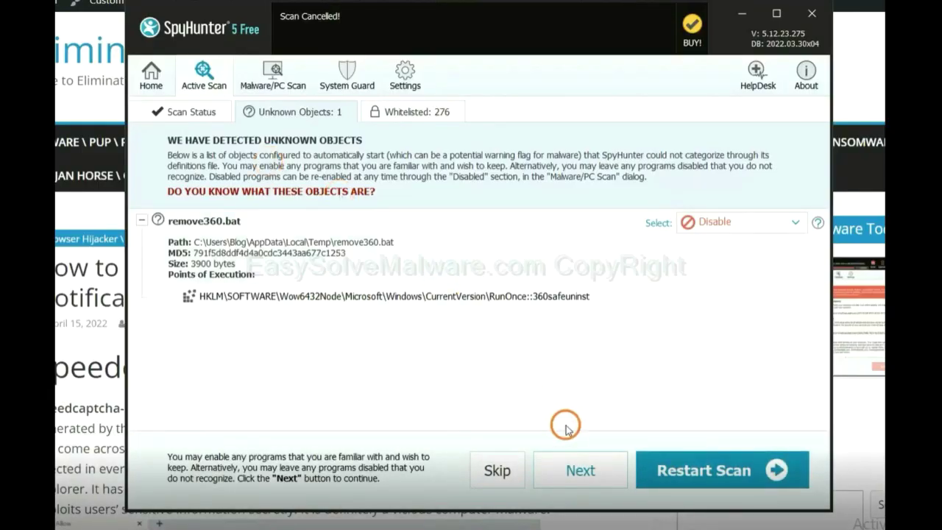
click(567, 471)
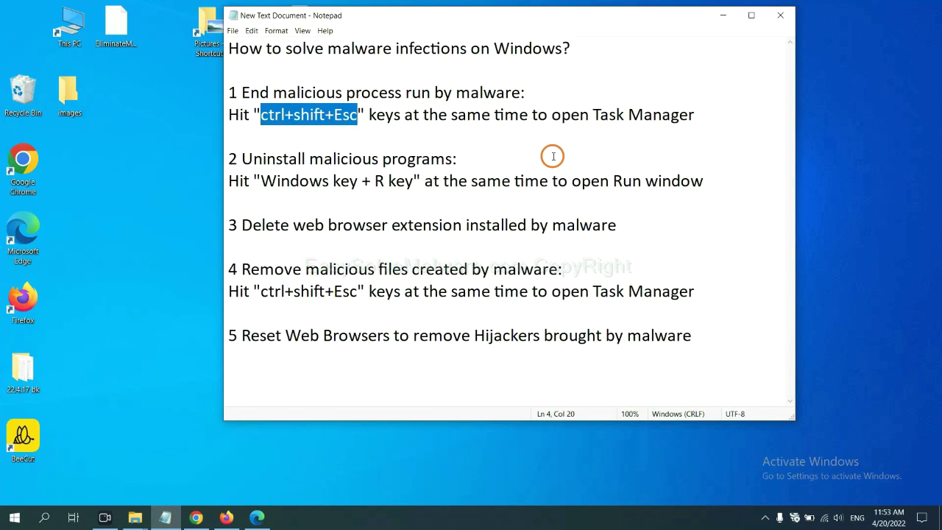
Highlight the Task Manager key combination in item 1 of the Notepad notes and open Task Manager
click(337, 118)
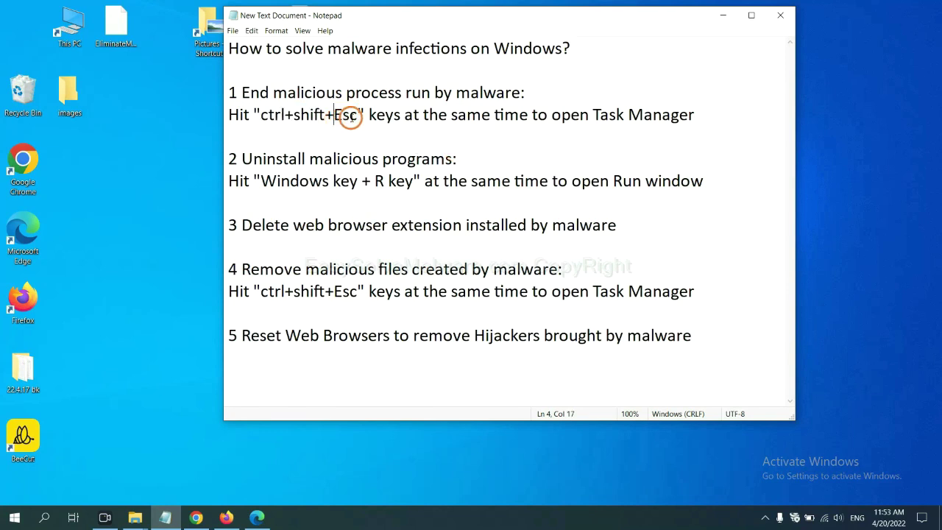
drag(358, 116, 262, 118)
key(ctrl+shift+Escape)
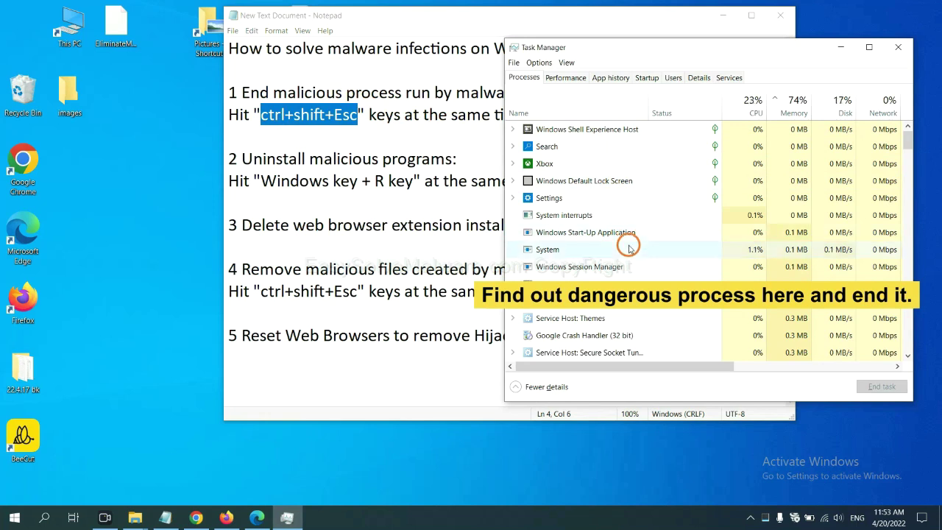
Select the Usermode Font Driver Host process as an example of a task to end, and close Task Manager
click(629, 248)
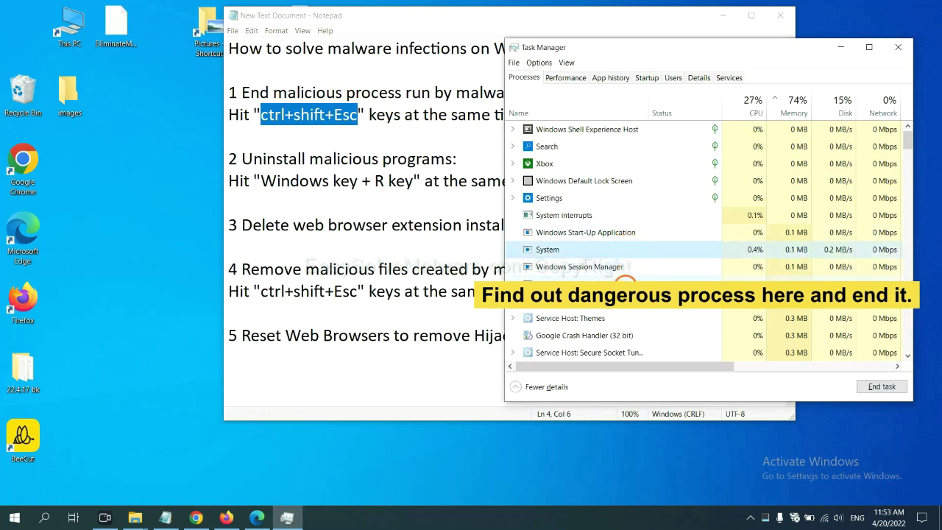
click(626, 283)
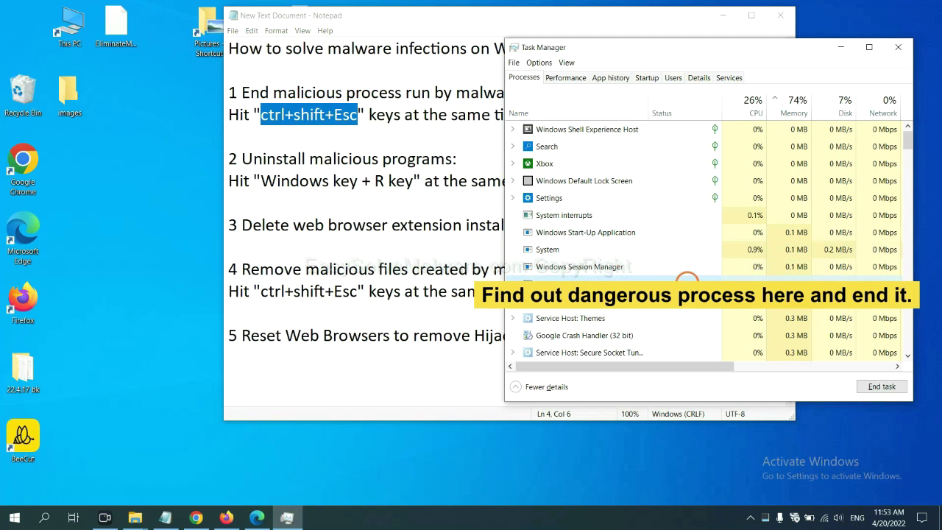
click(890, 387)
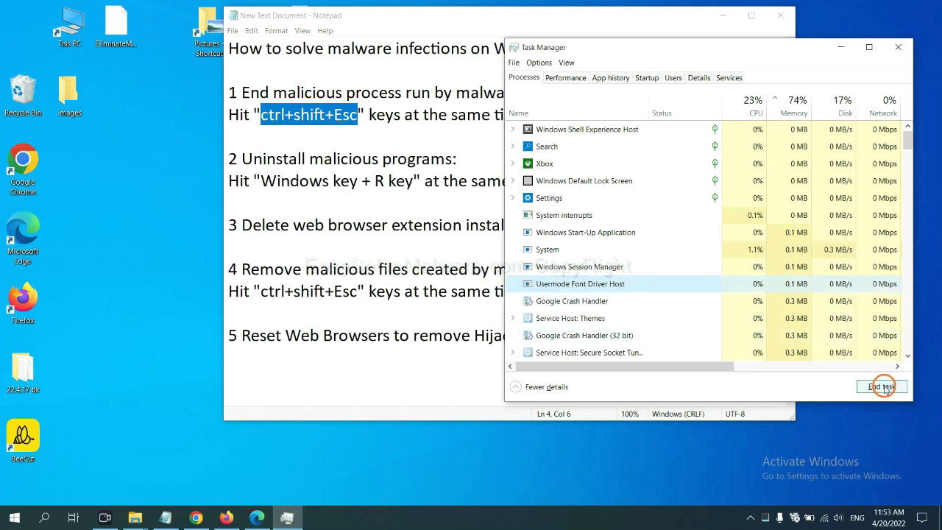
click(895, 48)
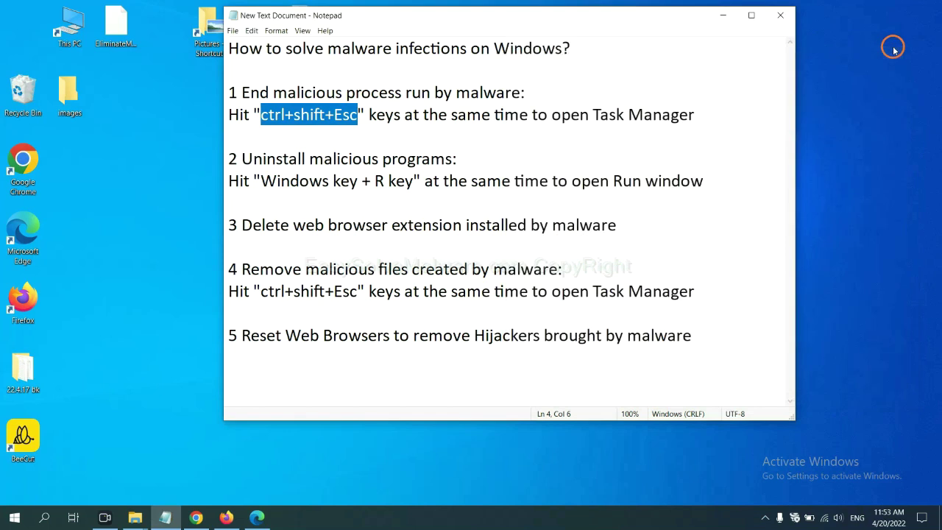
Highlight the text "Windows key + R key" in item 2 of the notes about uninstalling malicious programs
key(Down)
key(Down)
key(Down)
key(Down)
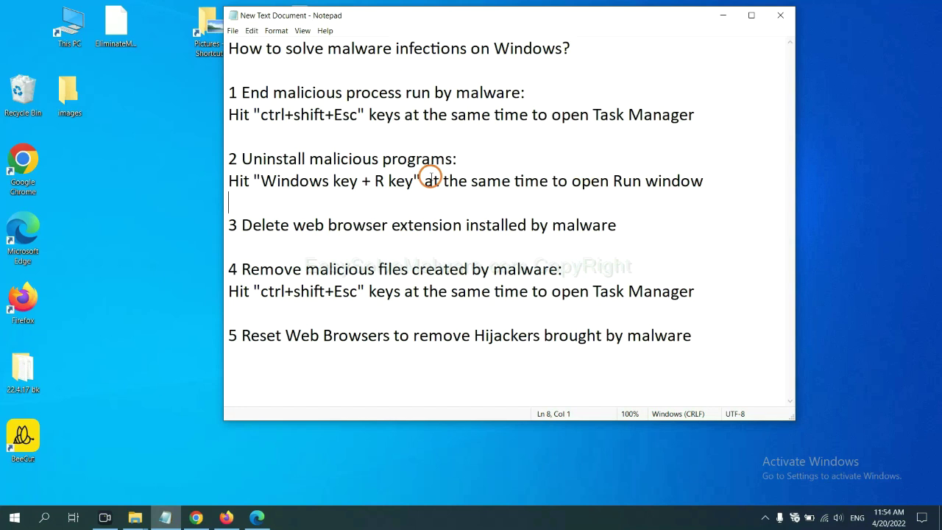
drag(262, 183, 411, 190)
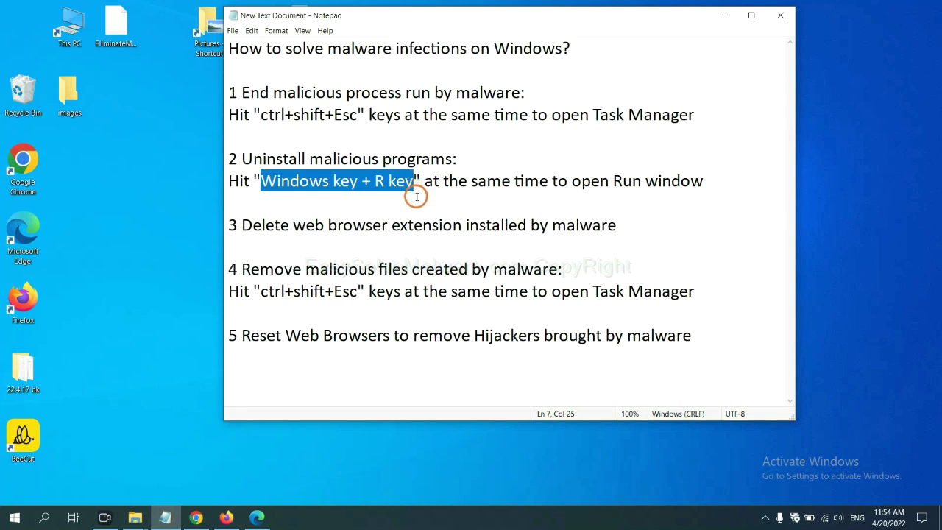
Bring up the Run window beside the notes and launch "control panel" from it
key(super+r)
drag(104, 386, 720, 164)
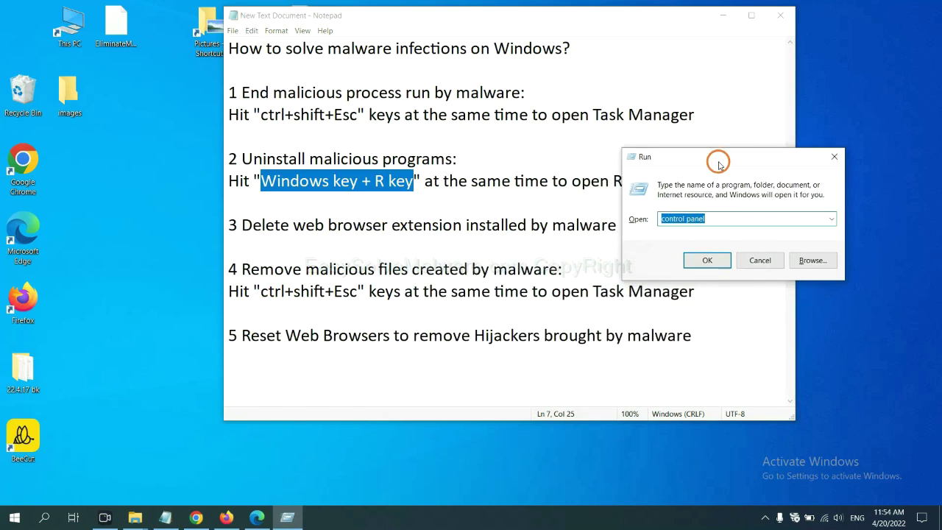
click(725, 219)
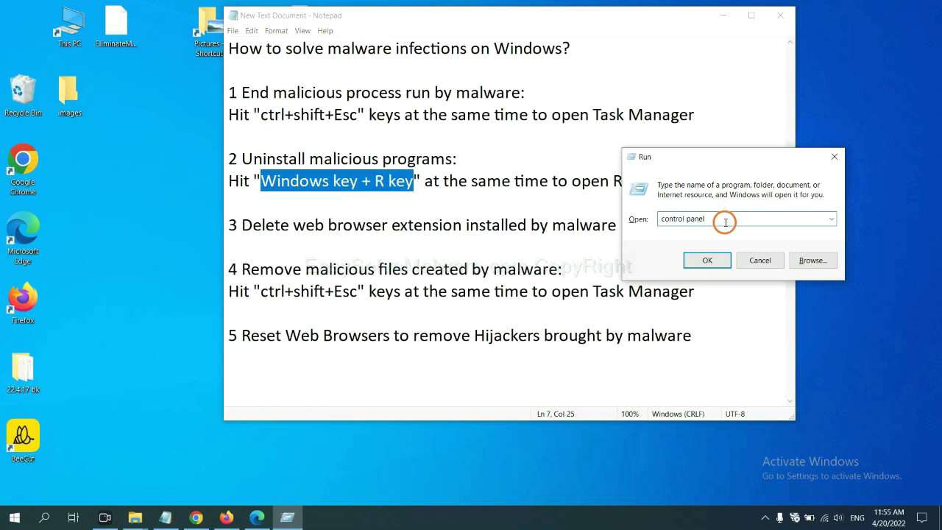
drag(725, 219, 642, 219)
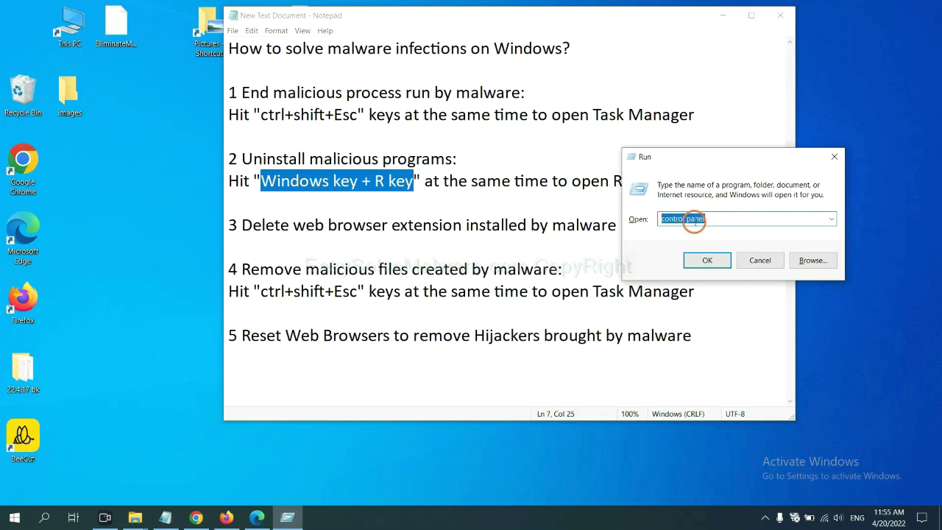
click(705, 262)
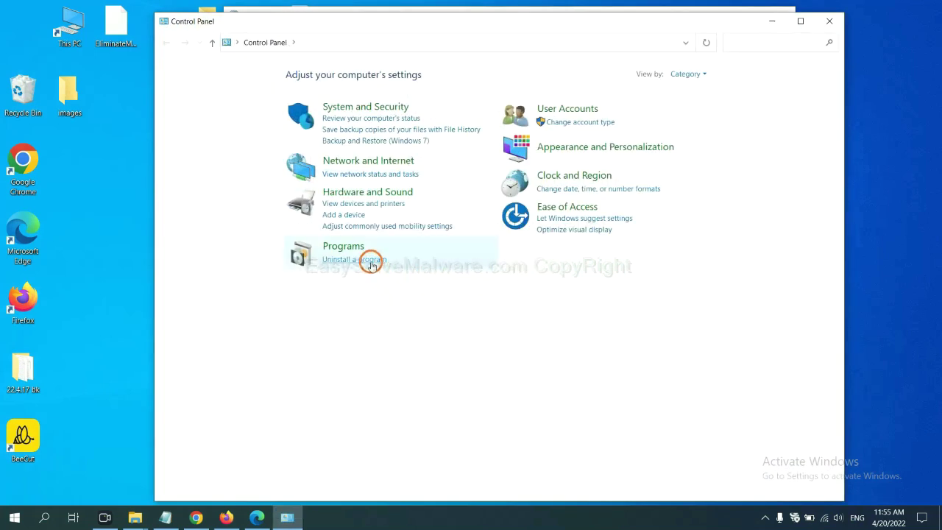
Open the list of installed programs, select Xiph.Org Open Codecs 0.85.17777 as an uninstall example, and close the window
click(371, 261)
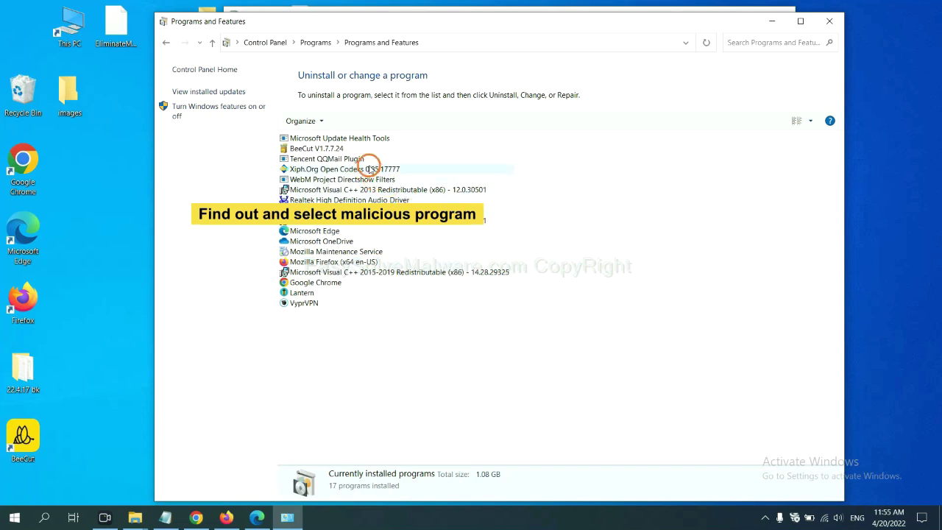
click(371, 170)
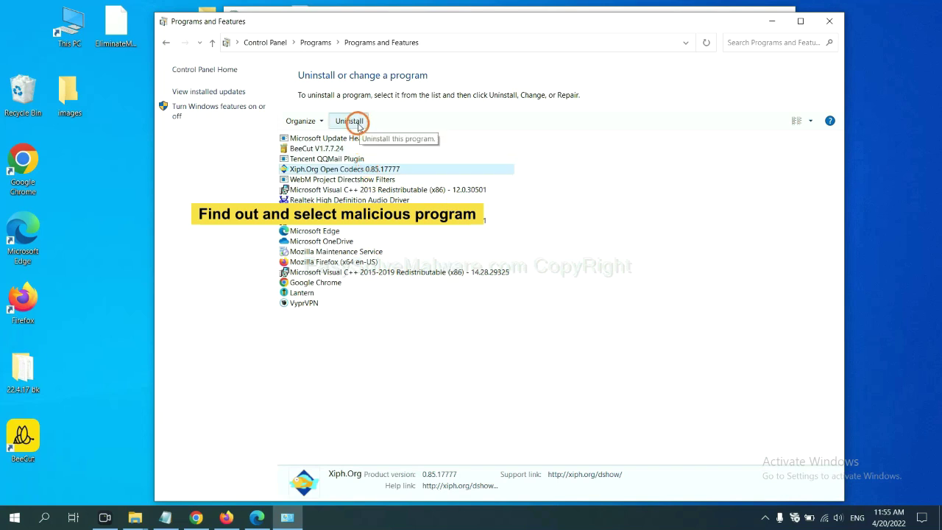
click(832, 24)
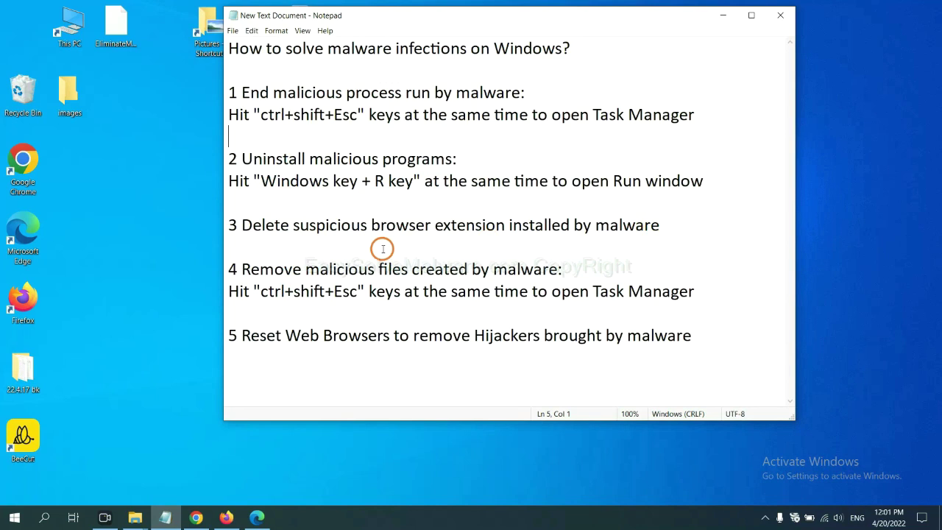
Switch to Chrome and open its Extensions page to check for suspicious extensions
click(199, 517)
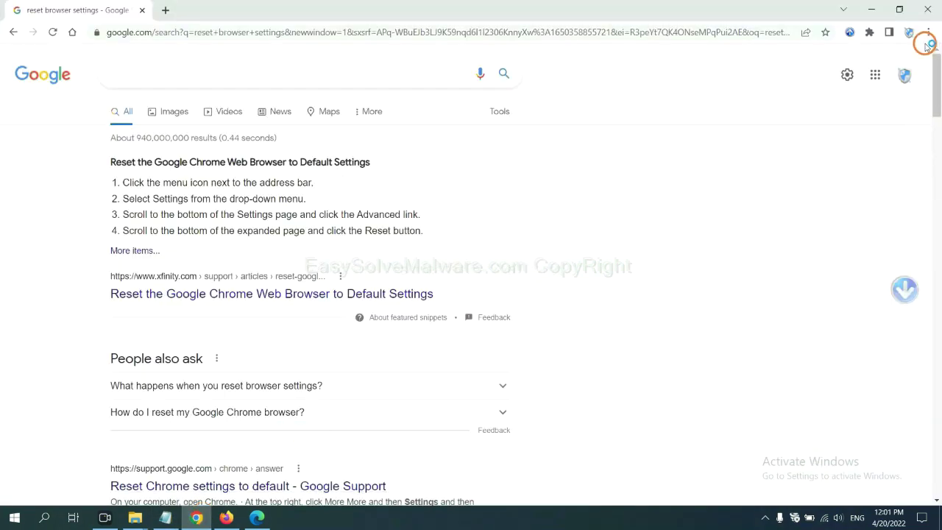
click(928, 35)
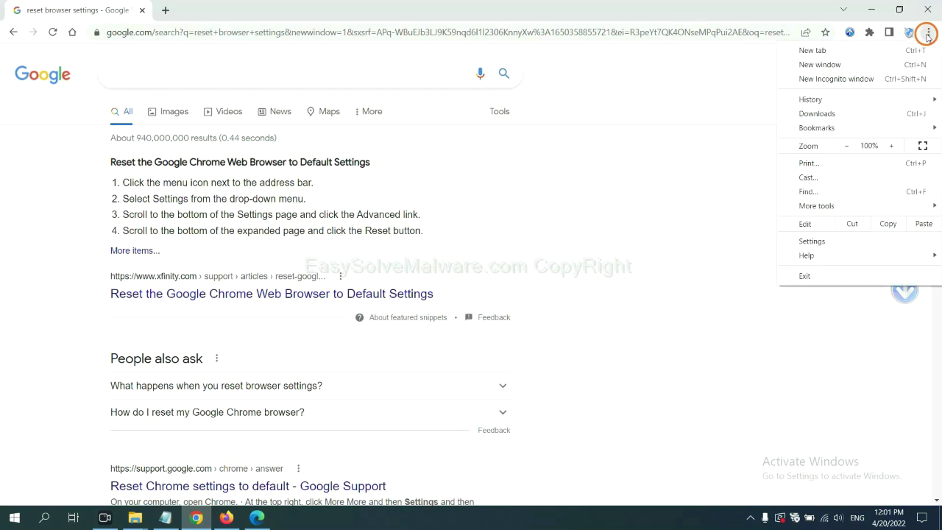
mouse_move(843, 205)
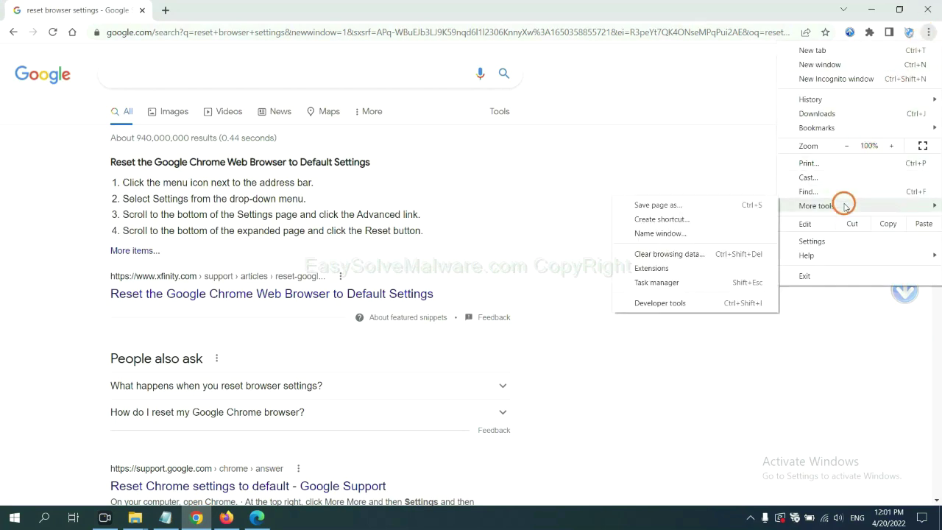
click(693, 268)
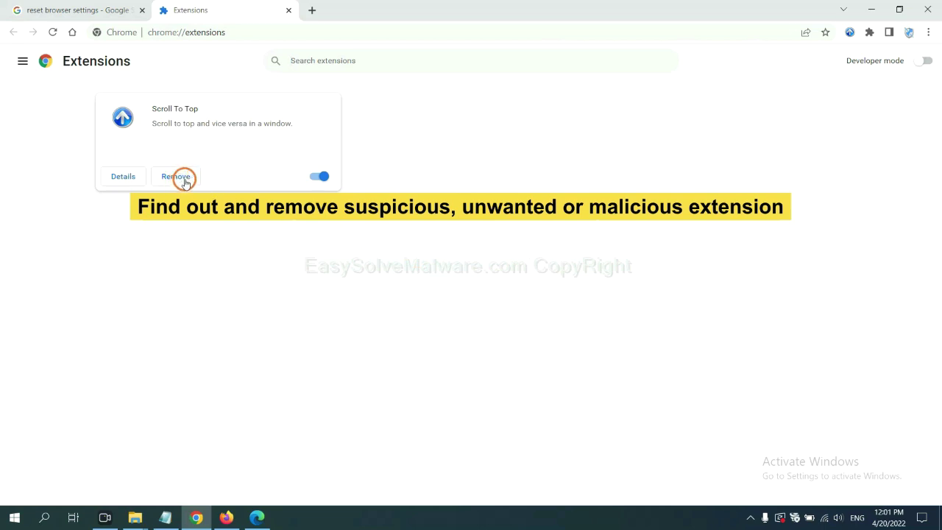
Switch to Firefox, open the Add-ons Manager, and show the removal options for the GIPHY for Firefox extension
click(225, 517)
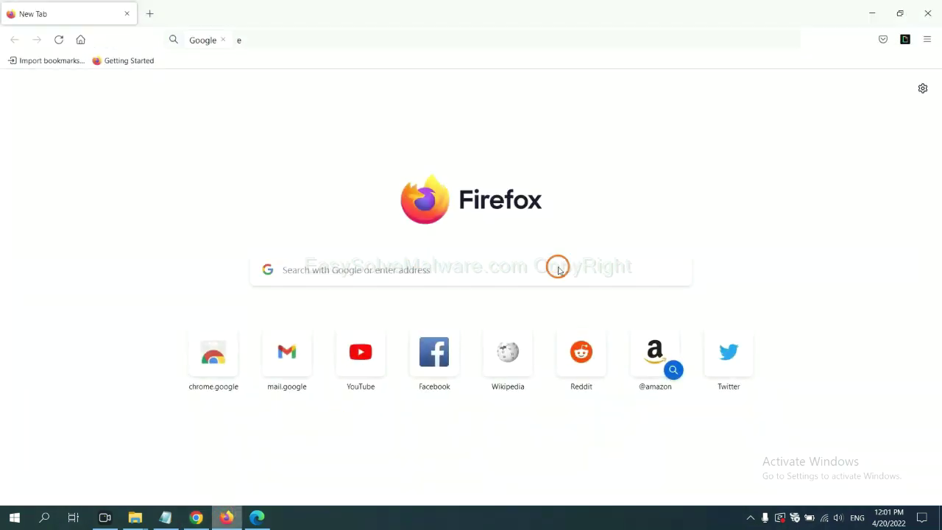
click(929, 39)
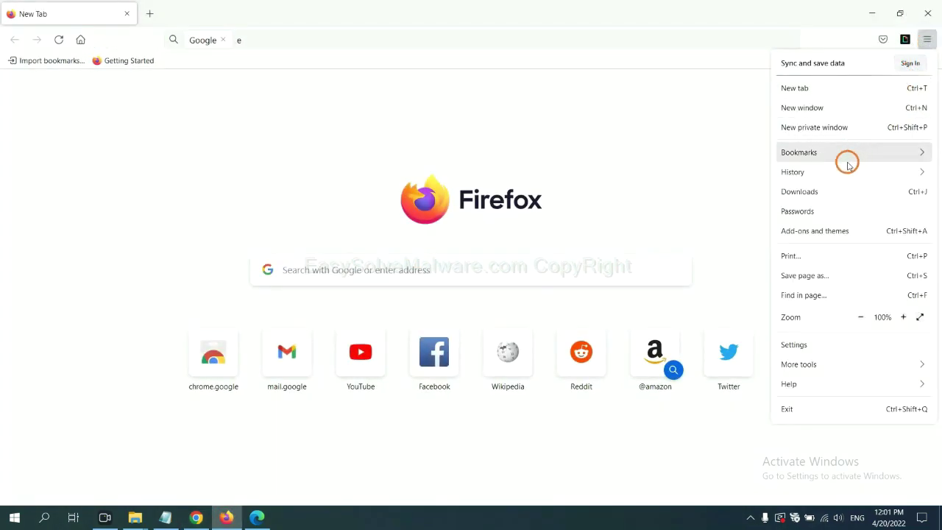
click(822, 234)
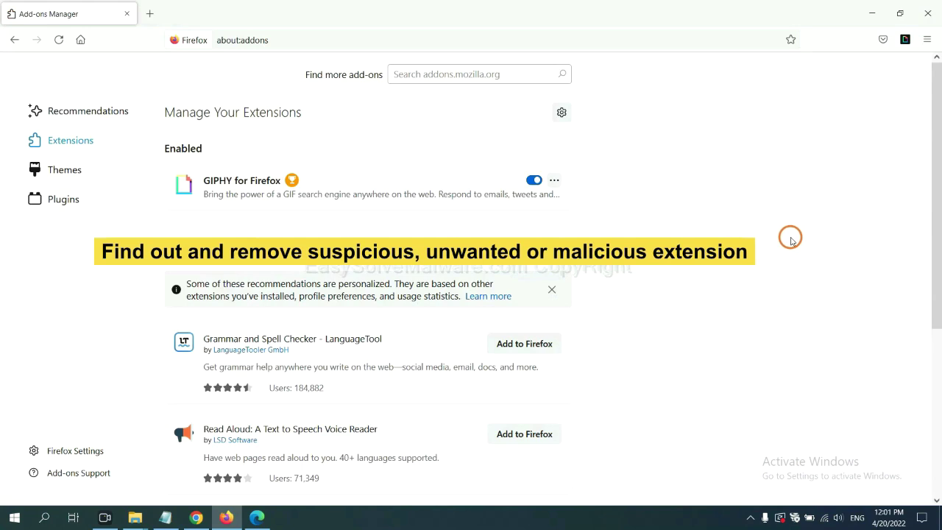
click(553, 180)
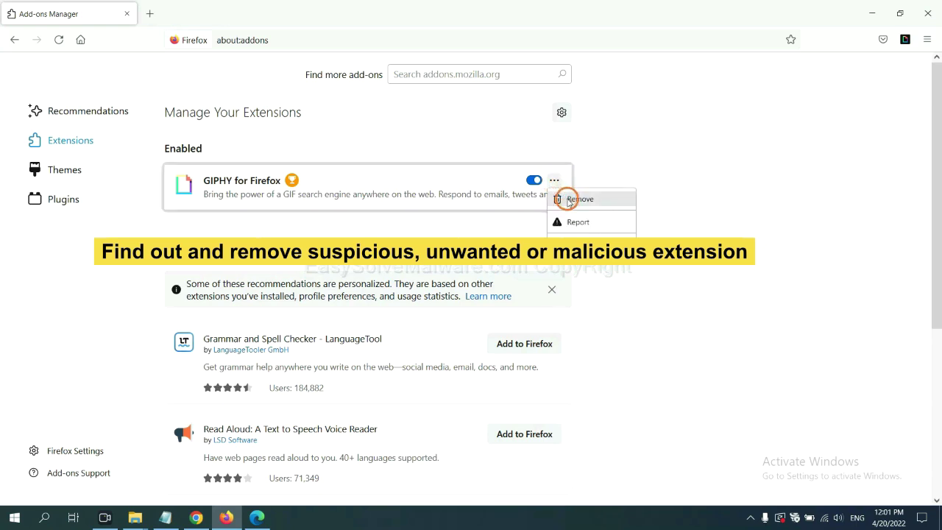
Switch to Edge, remove the ArcVpn Free Fast VPN Proxy extension from its Extensions page, and return to the desktop
click(256, 518)
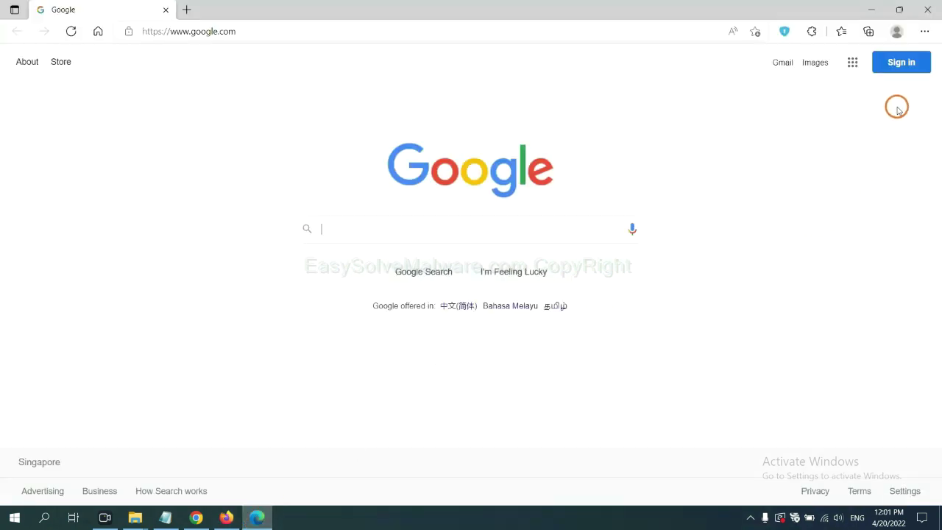
click(924, 31)
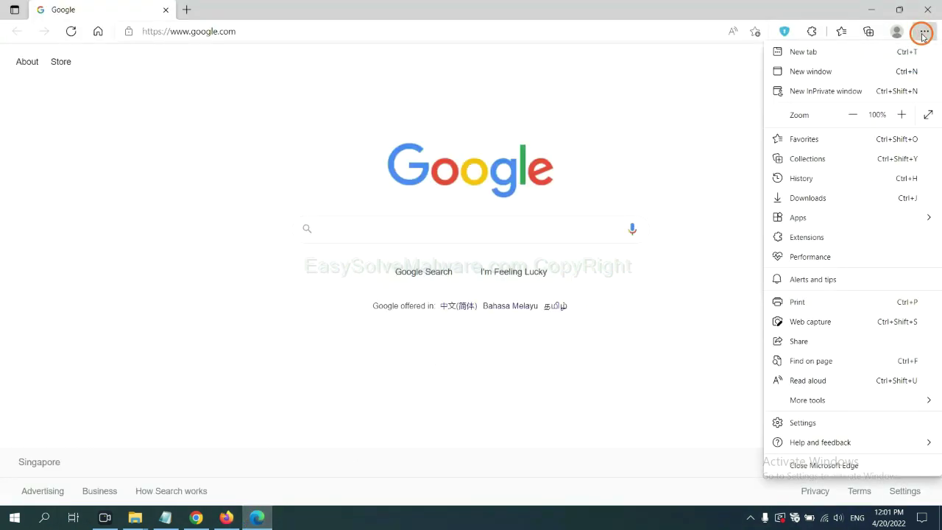
right_click(811, 237)
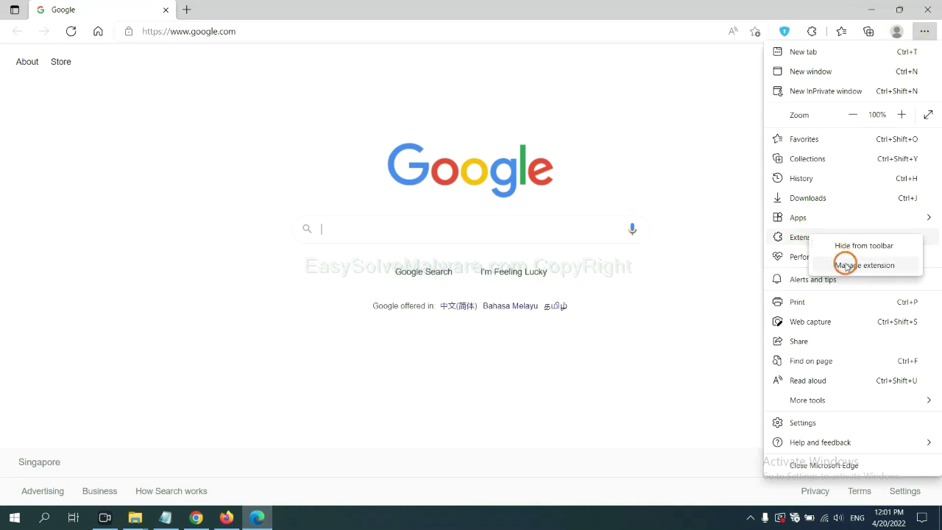
click(846, 265)
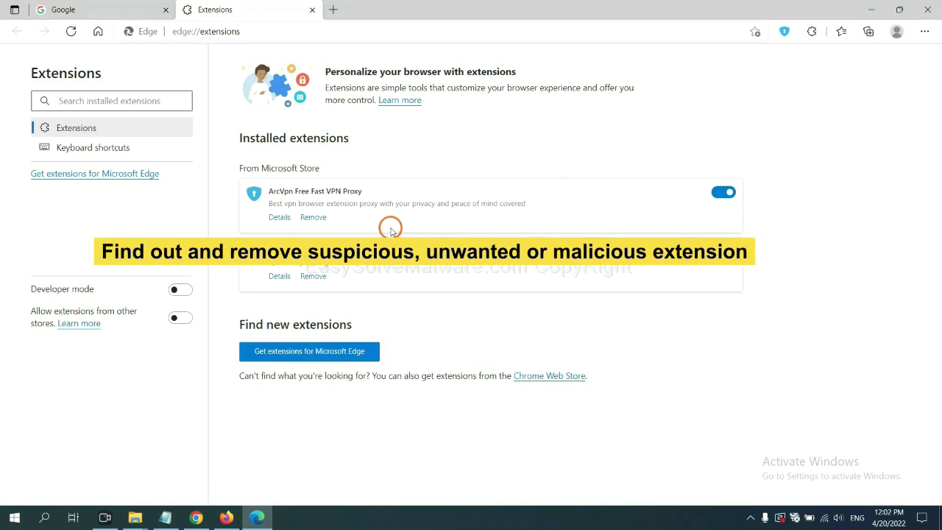
click(322, 220)
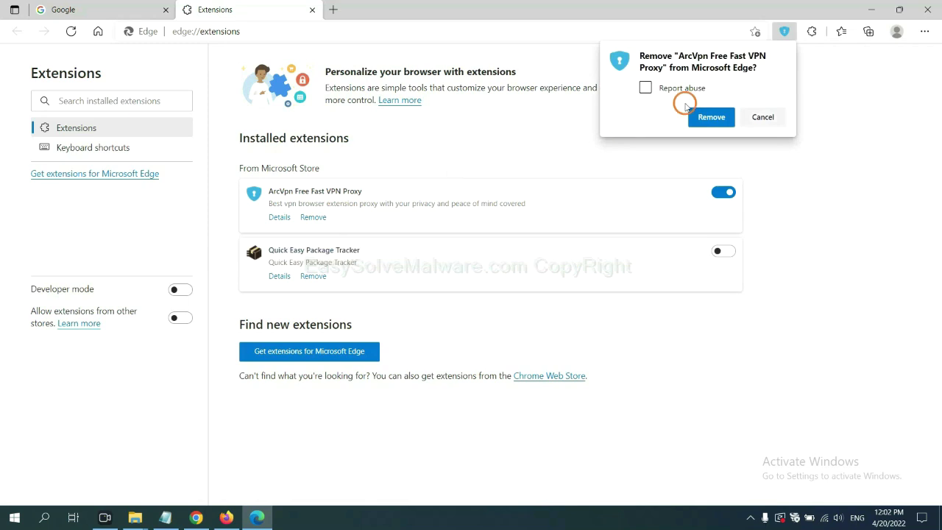
click(704, 119)
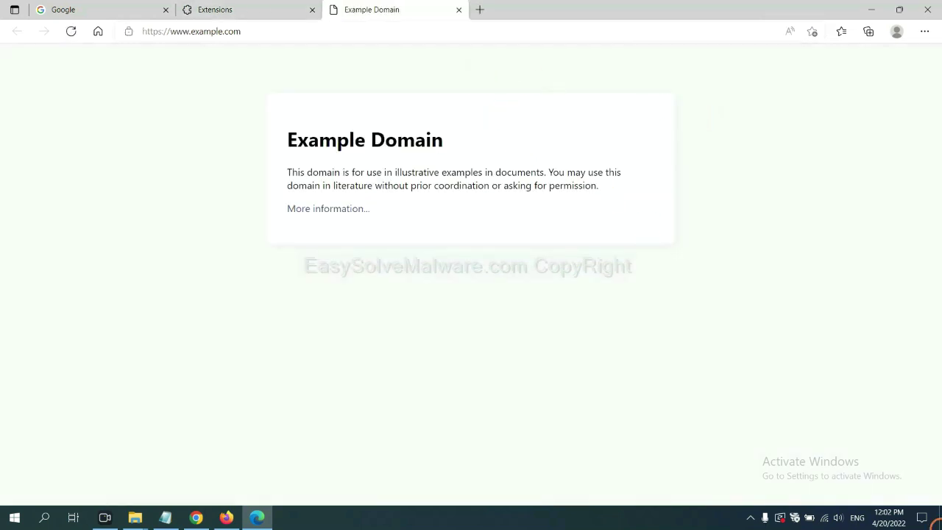
click(935, 525)
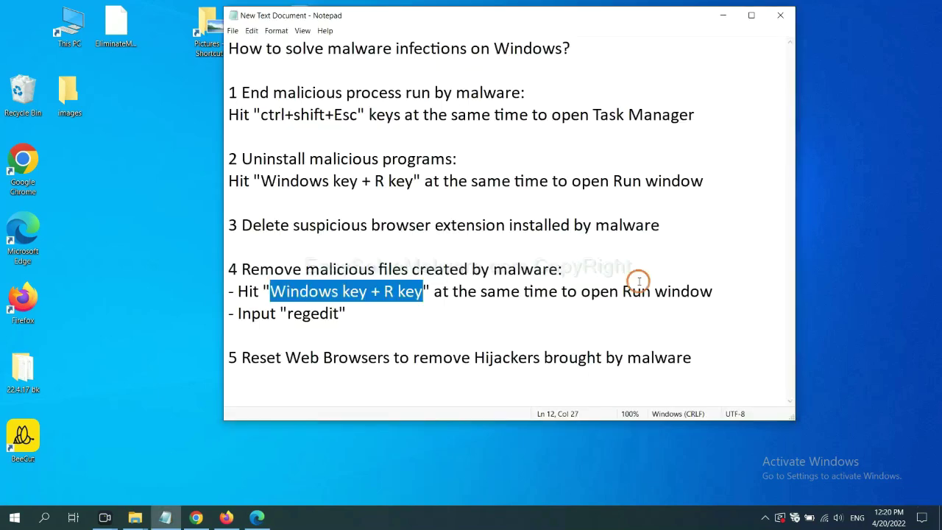
Bring up the Run window beside the notes on removing malicious files and launch "regedit" from it
click(639, 290)
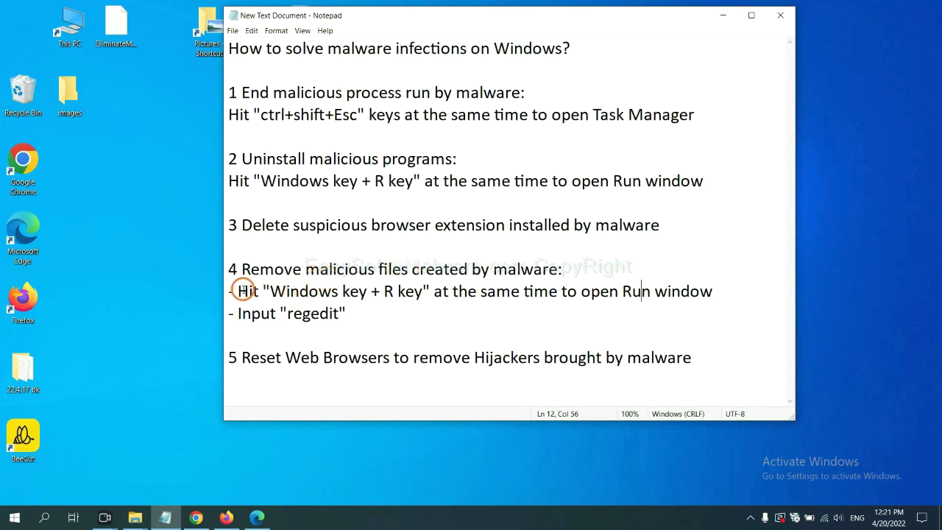
drag(243, 290, 547, 298)
click(547, 298)
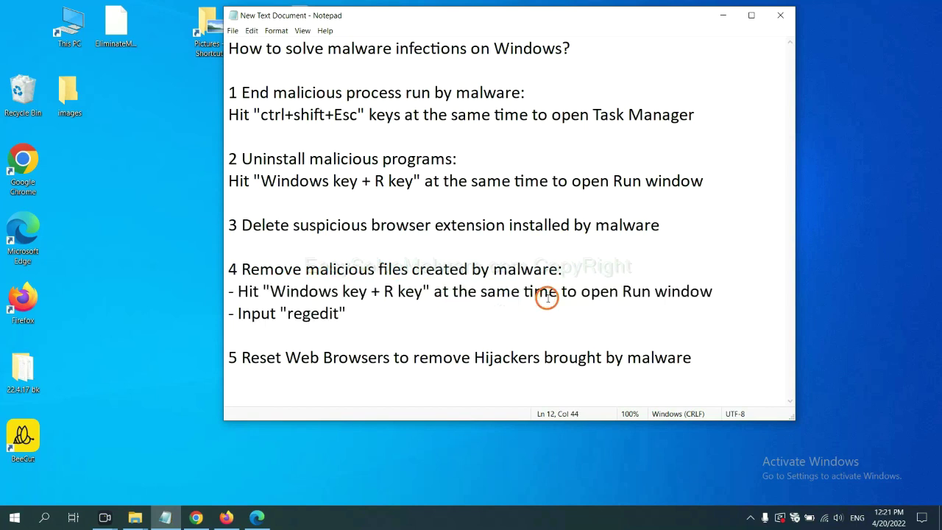
key(super+r)
drag(169, 376, 744, 197)
click(669, 257)
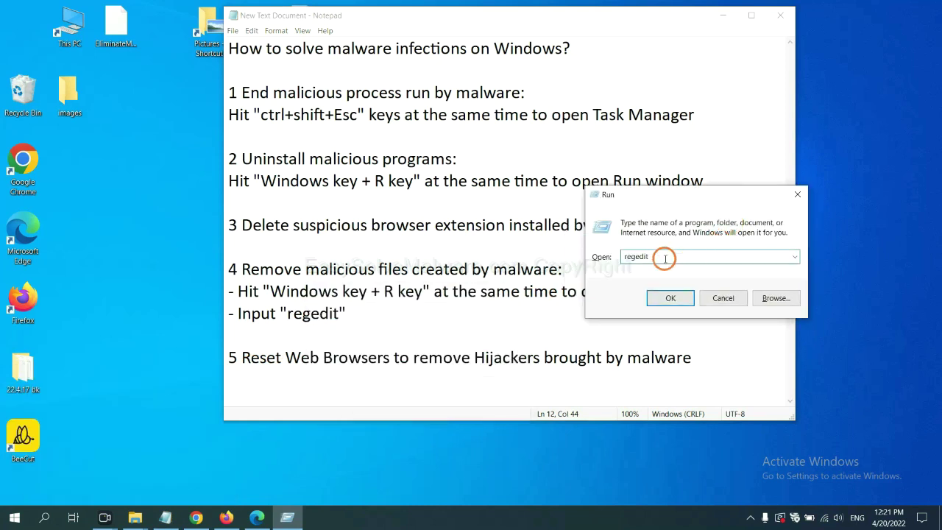
click(670, 297)
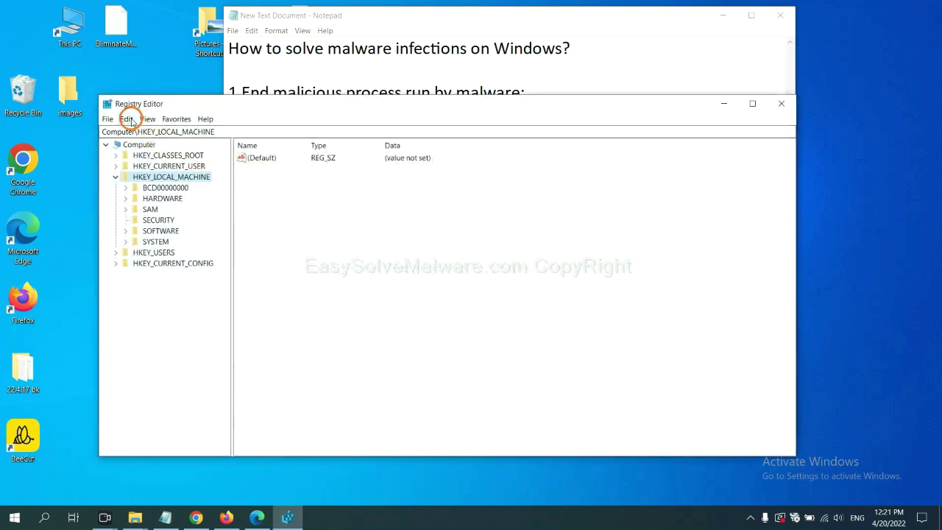
Search the registry for "be" as the example malware name and show the available actions for the FEATURE_BROWSER_EMULATION key
click(129, 120)
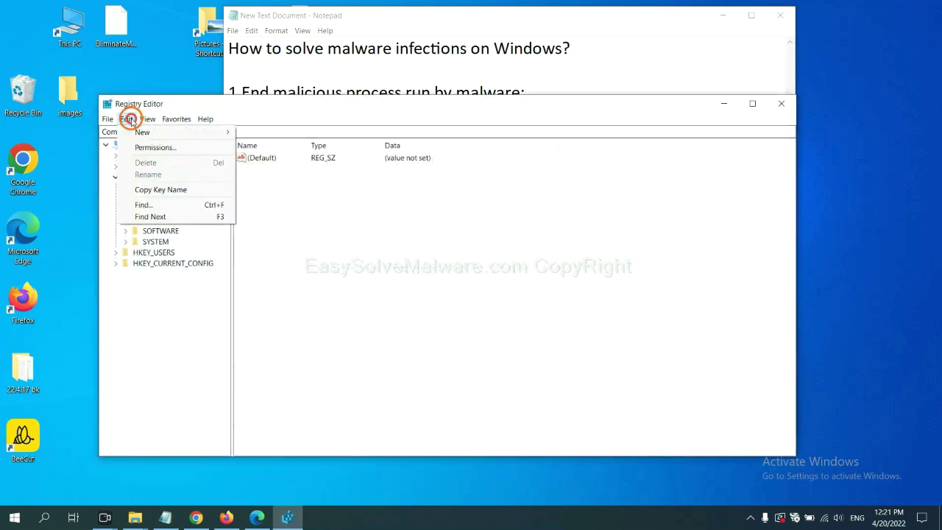
click(166, 206)
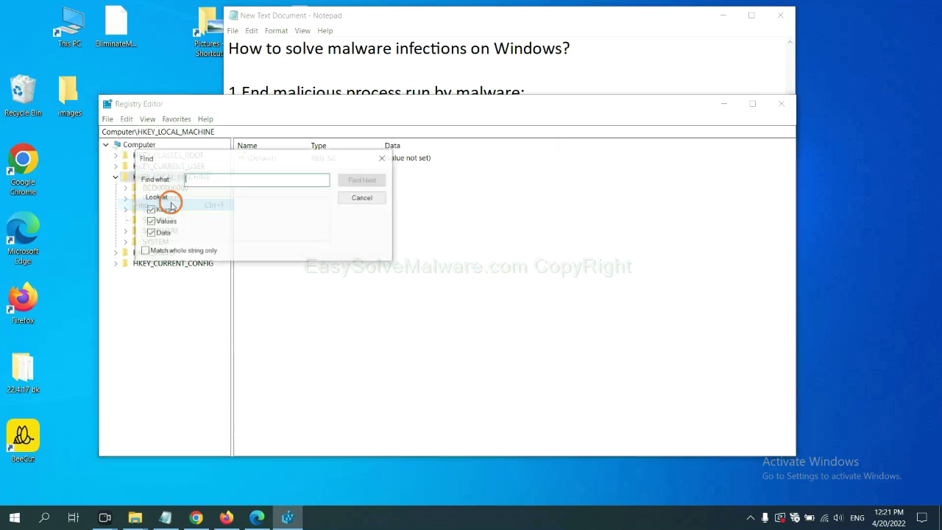
drag(267, 153, 374, 183)
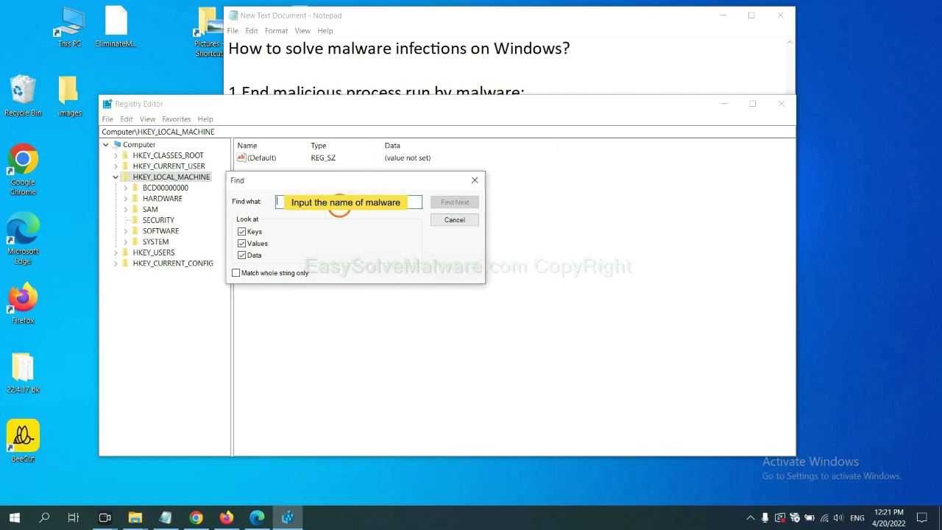
text(be)
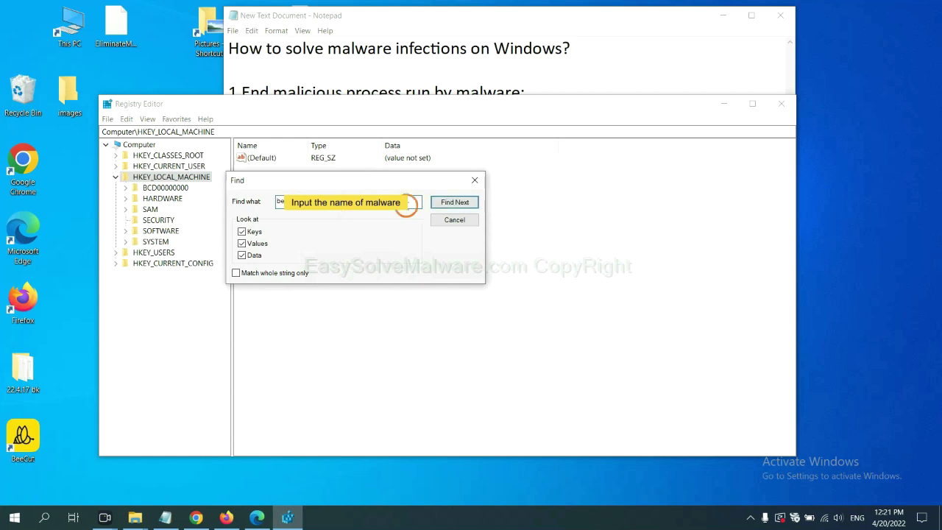
click(454, 204)
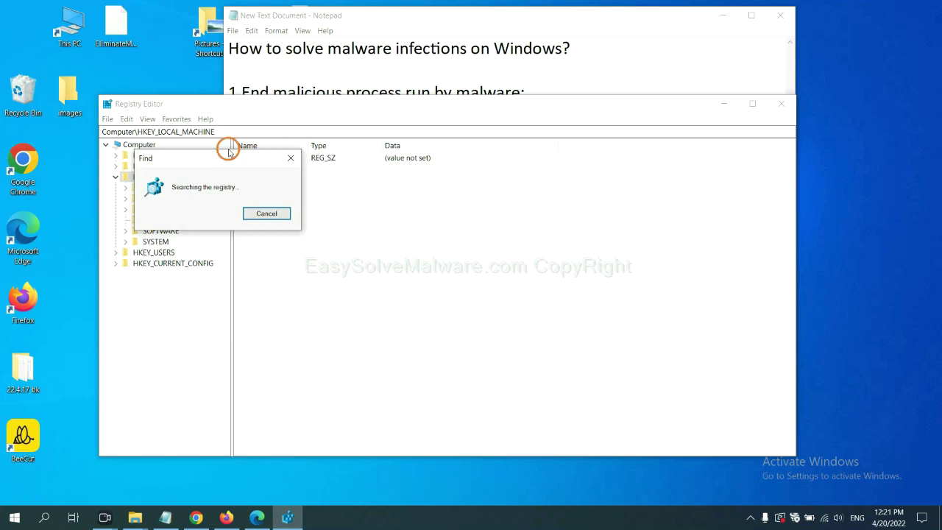
drag(228, 156, 370, 153)
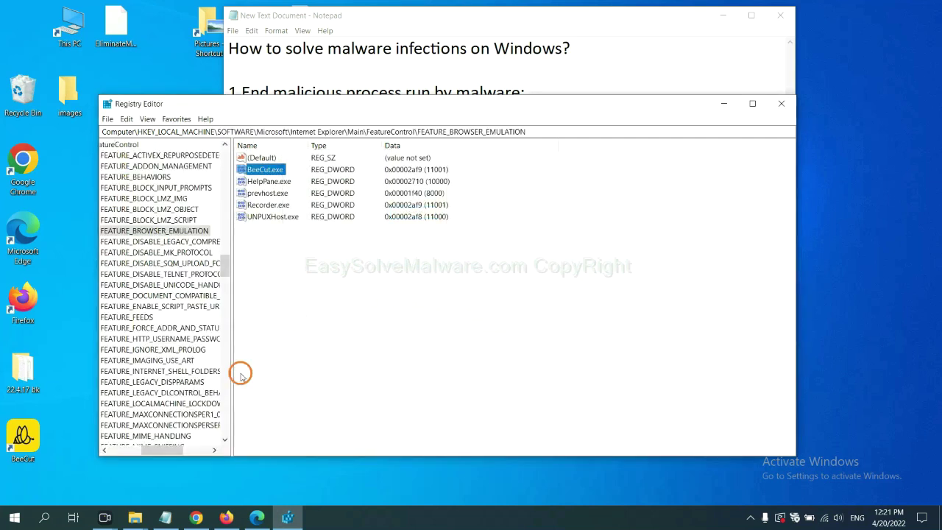
mouse_move(159, 452)
mouse_down()
mouse_move(137, 449)
mouse_move(150, 448)
mouse_up()
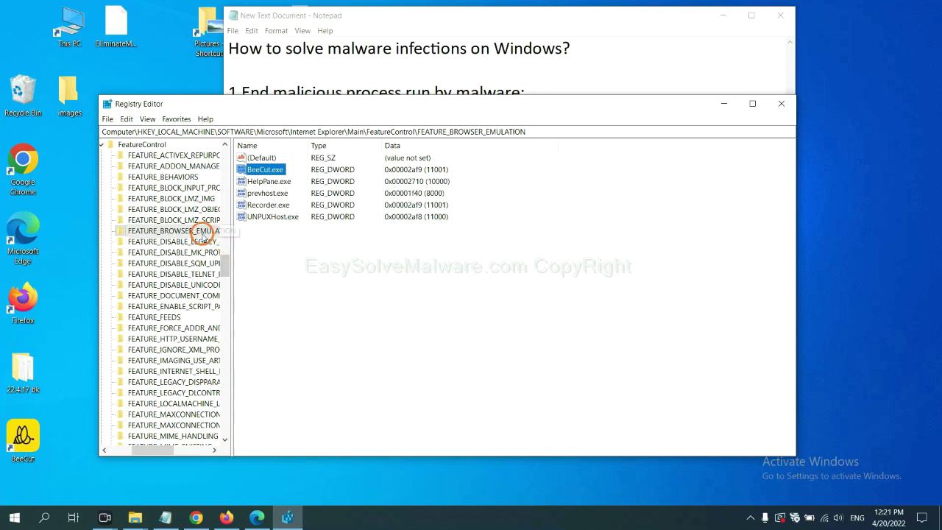
right_click(189, 232)
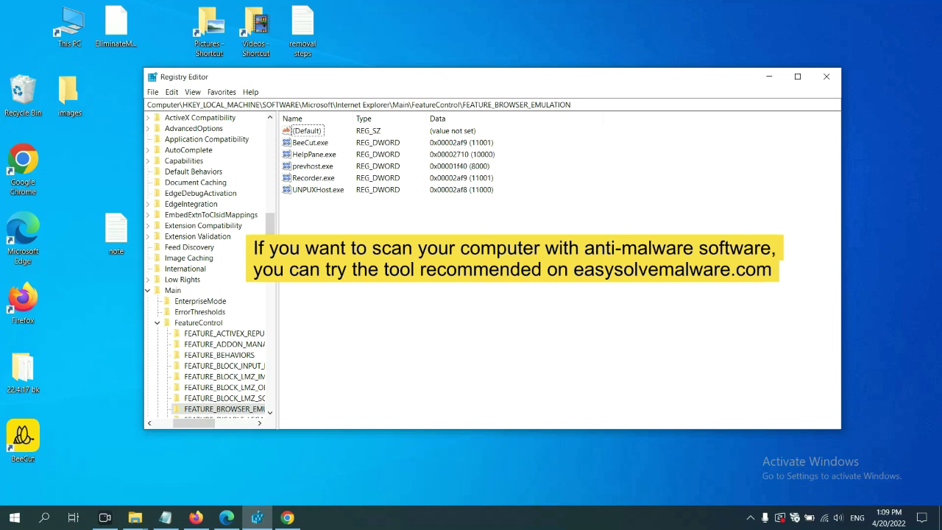
Switch to Chrome and look over the easysolvemalware.com page with its removal steps and SpyHunter download links
click(299, 514)
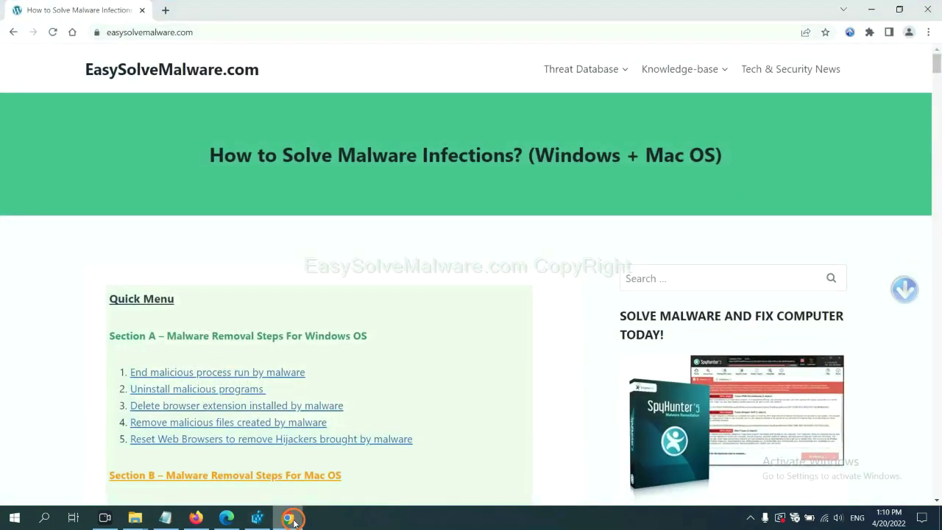
scroll(684, 328, down, 1)
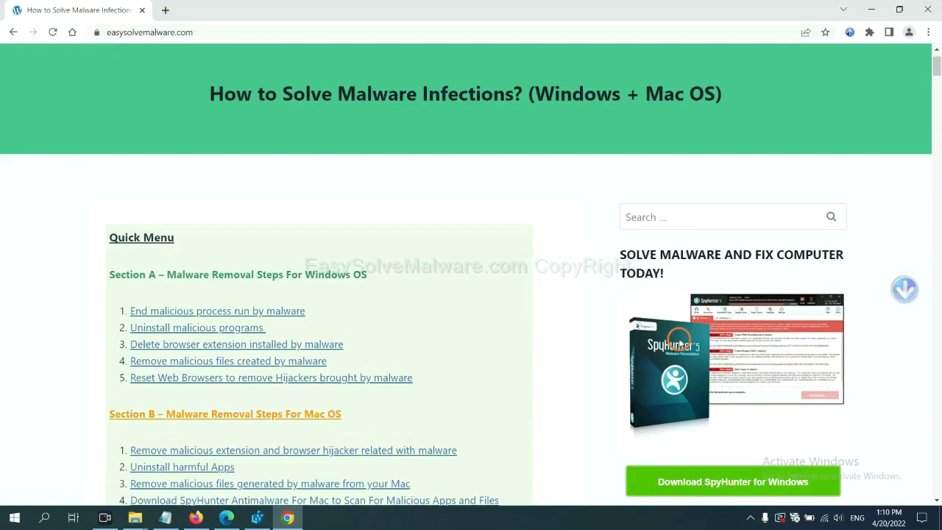
scroll(678, 340, up, 1)
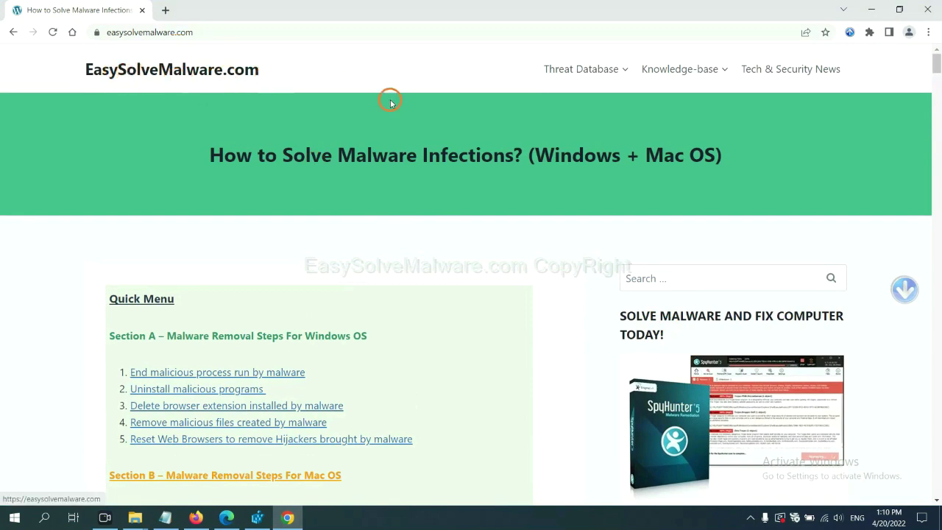
scroll(766, 324, down, 3)
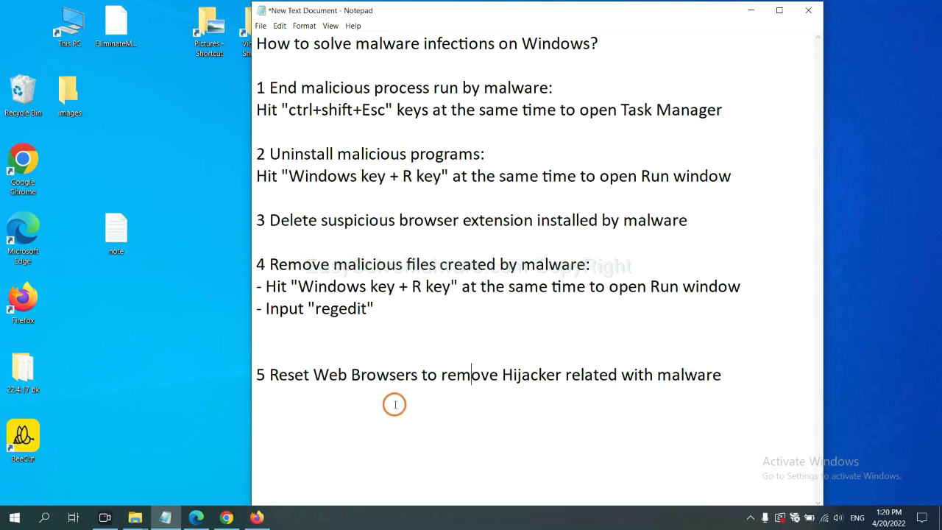
In Chrome, search the settings for "reset" and bring up the confirmation for restoring settings to their original defaults
click(219, 520)
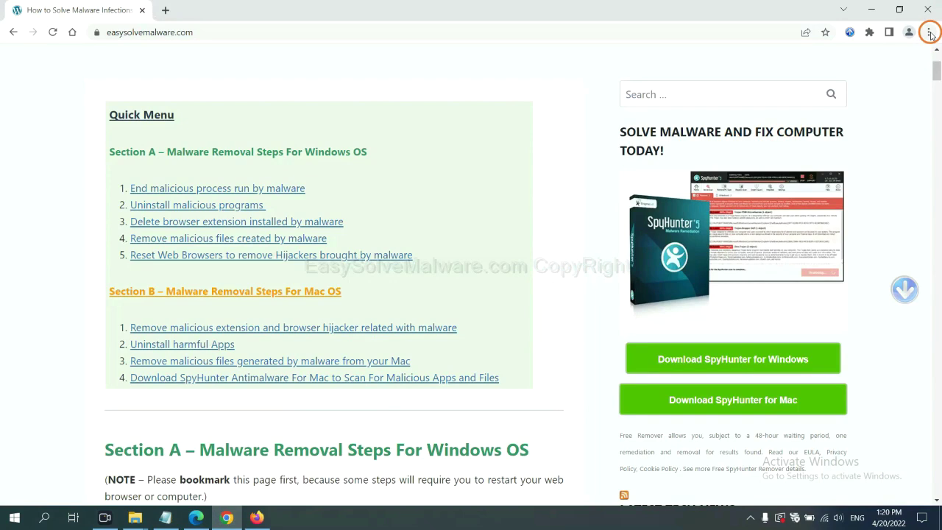
click(930, 34)
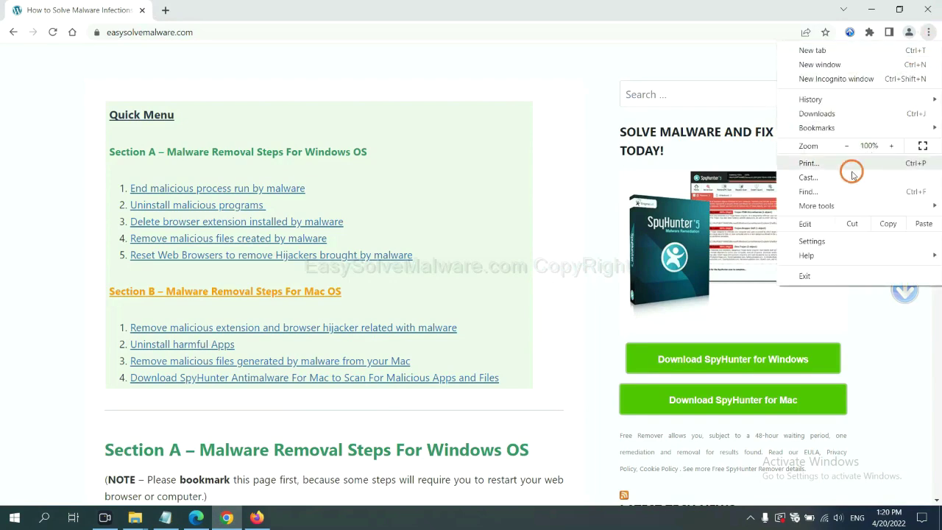
click(821, 239)
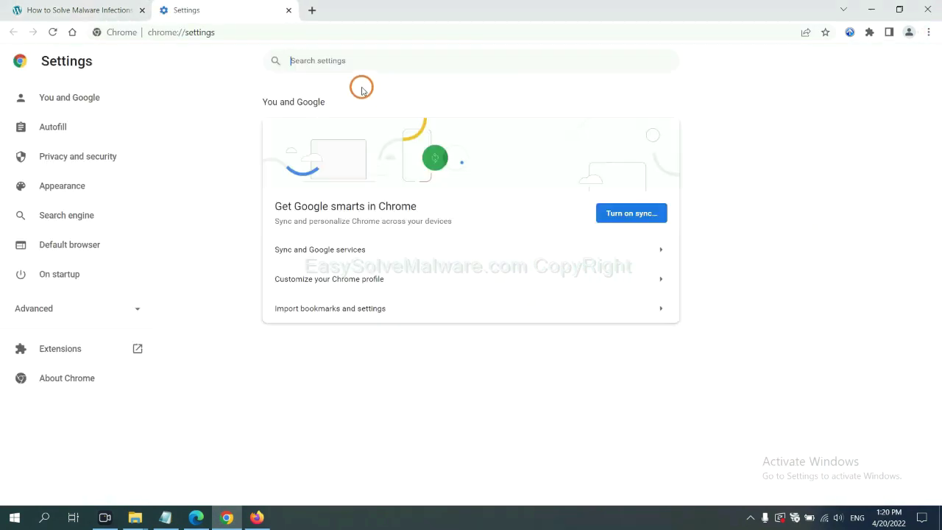
text(reset)
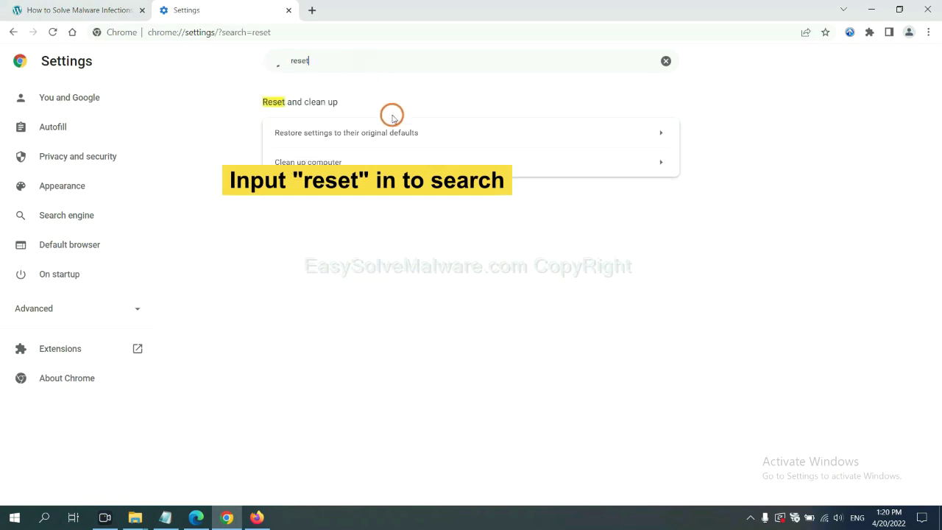
click(404, 133)
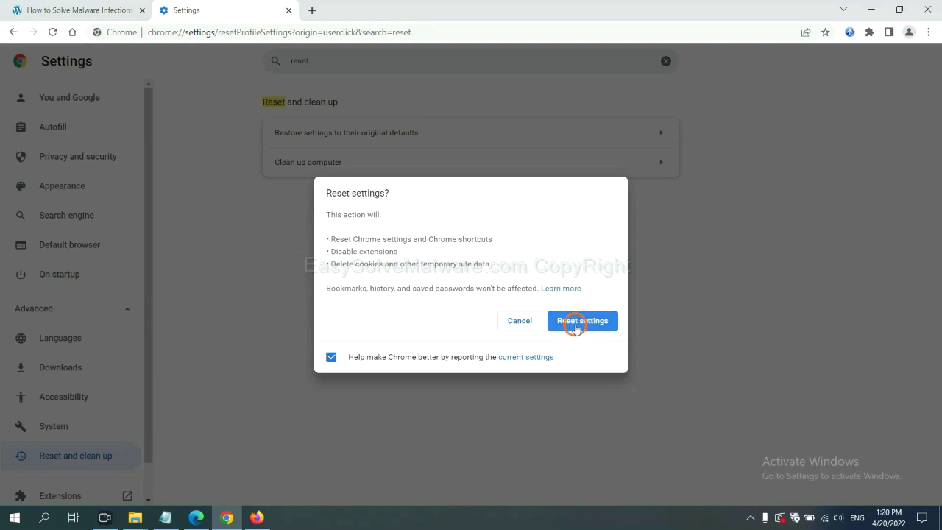
Switch to Firefox, open its Troubleshooting Information page, and start Refresh Firefox to restore the default settings
click(258, 516)
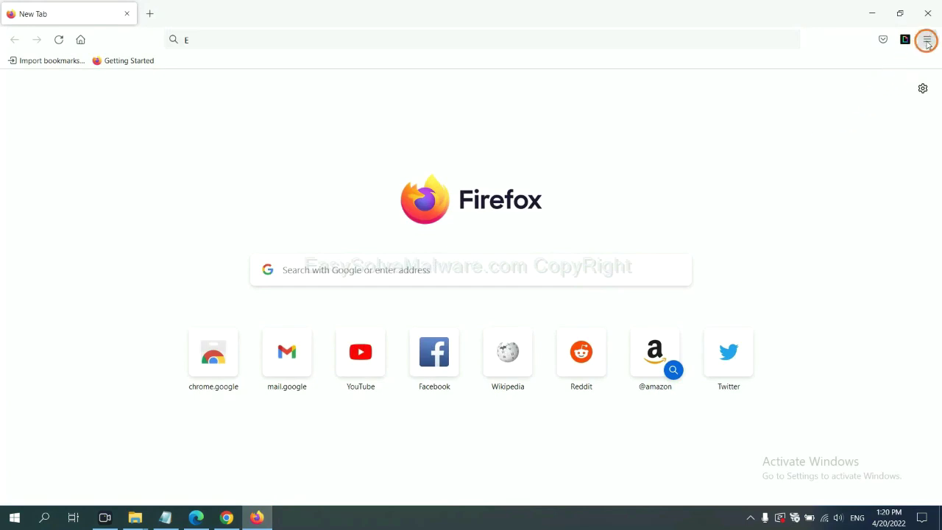
click(927, 40)
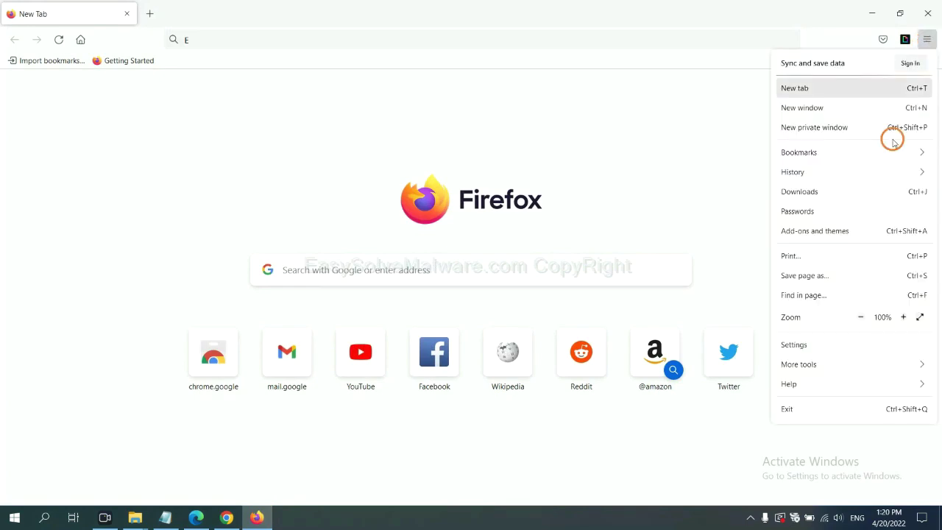
click(810, 381)
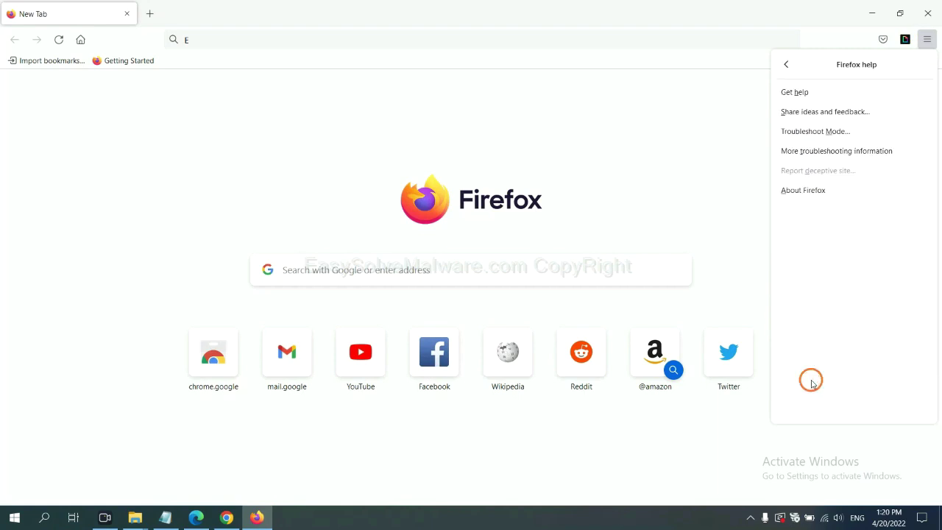
click(828, 153)
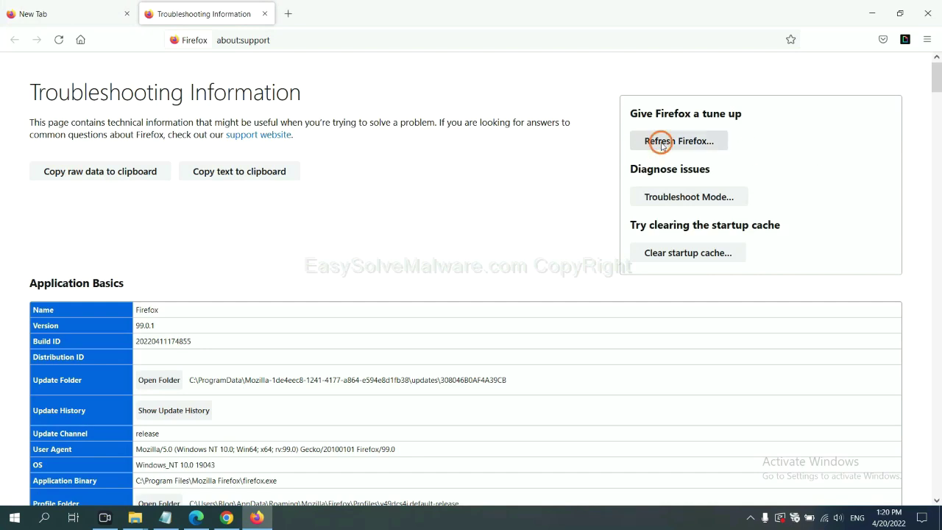
click(662, 145)
click(512, 147)
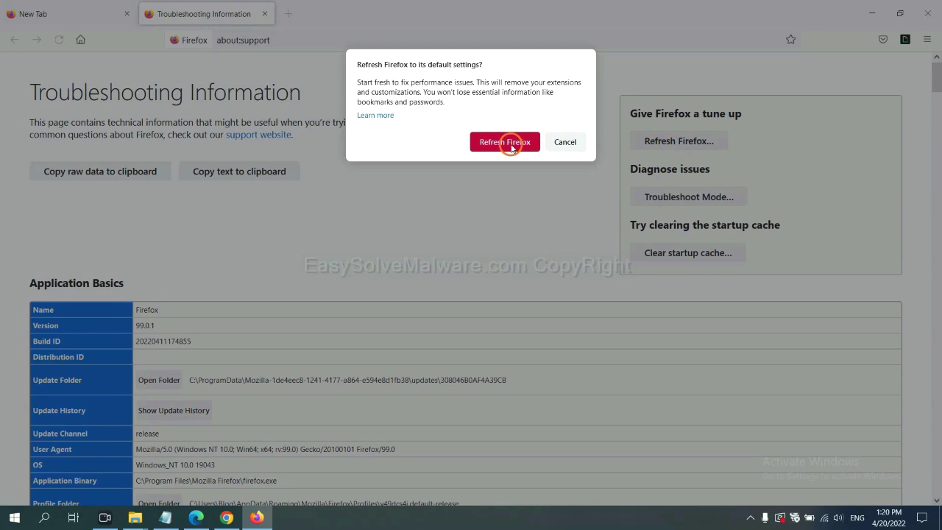
Switch to Edge, search its settings for "reset", and bring up the confirmation for restoring settings to their default values
click(196, 518)
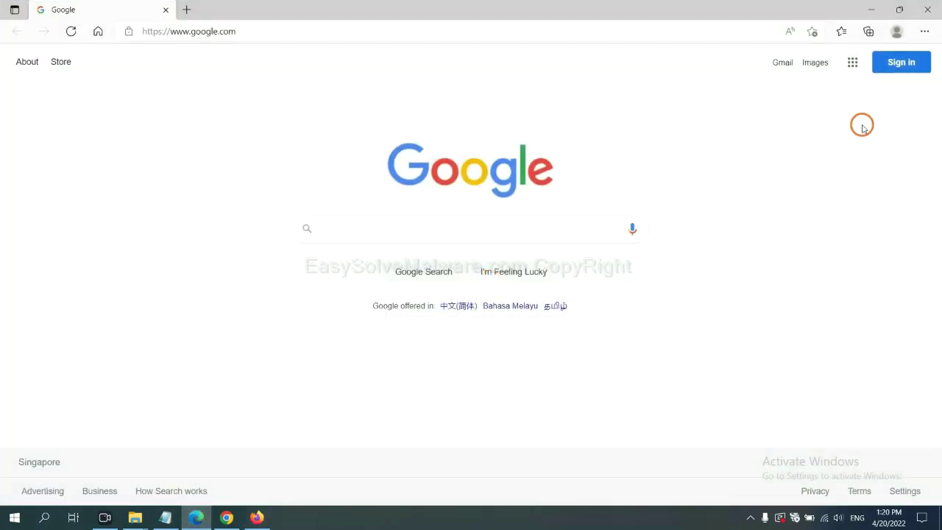
click(925, 31)
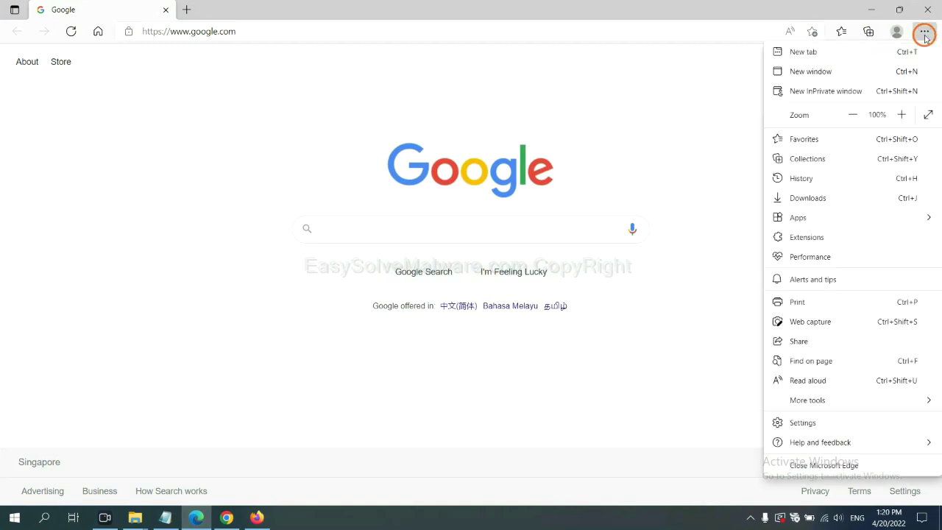
click(804, 422)
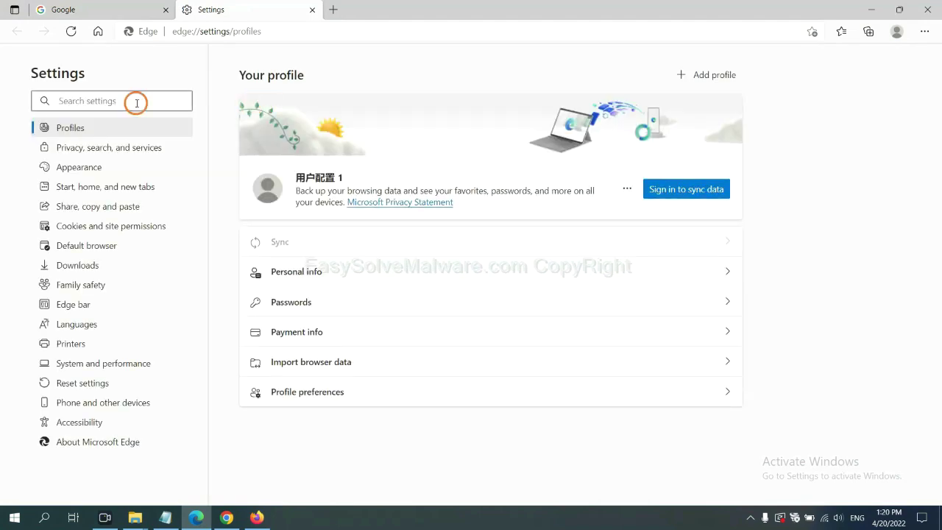
text(re)
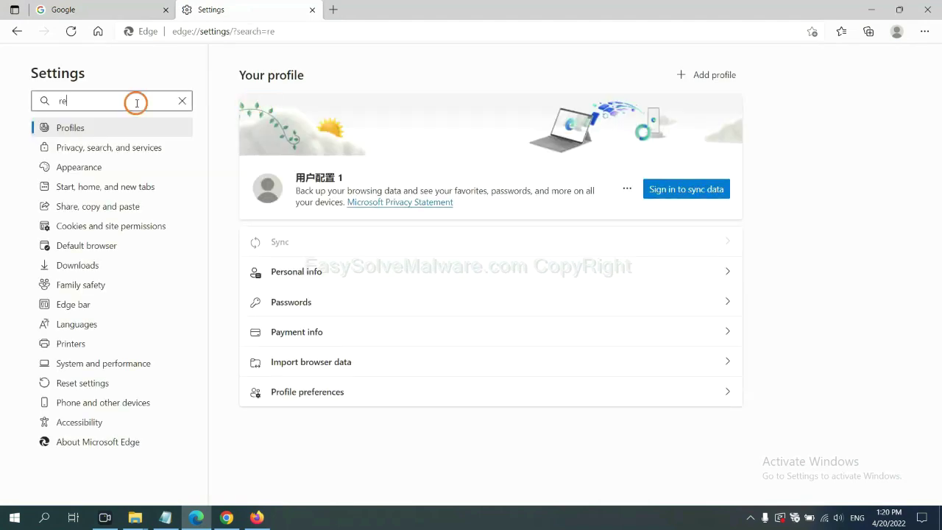
text(set)
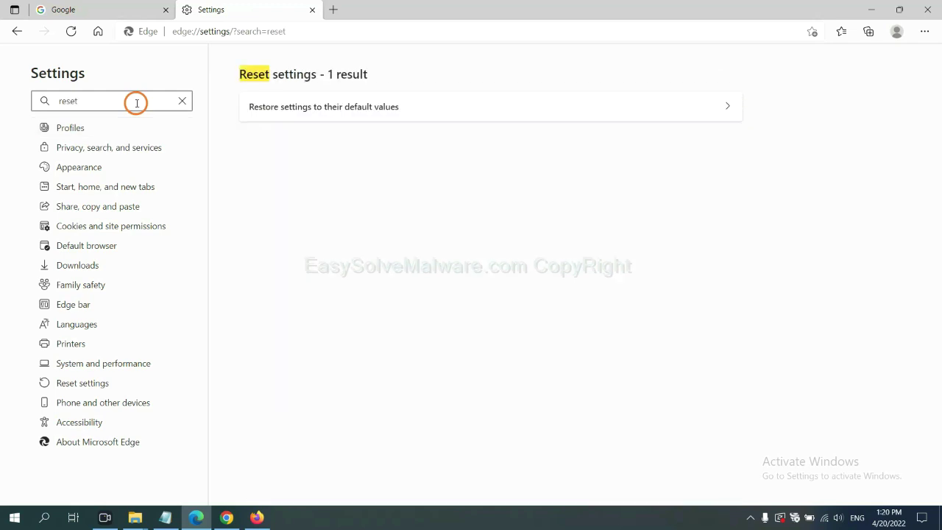
click(333, 108)
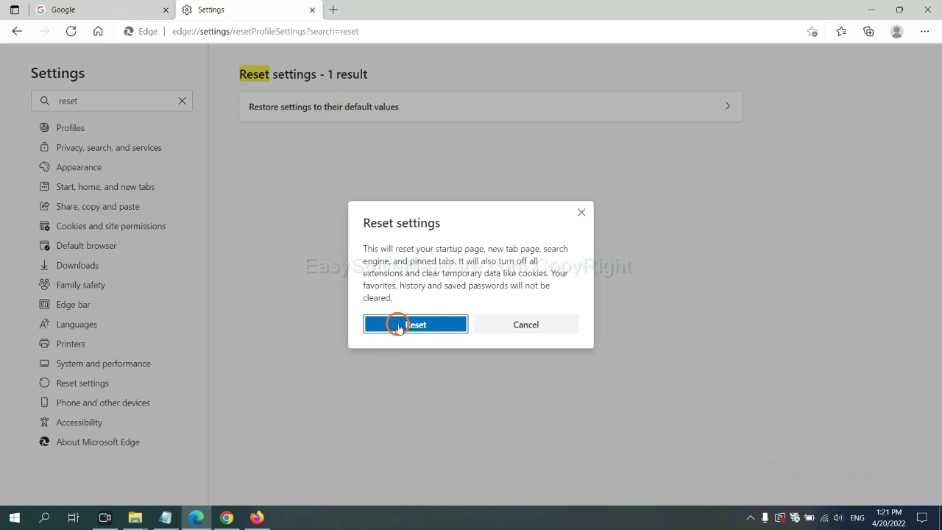